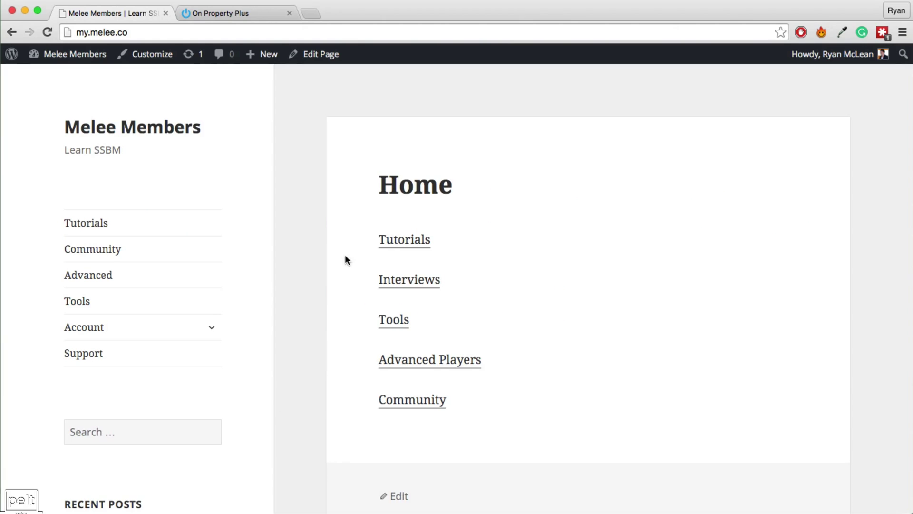
Scroll the Melee Members home page, then switch to the On Property Plus listings tab
scroll(291, 264, "down", 10)
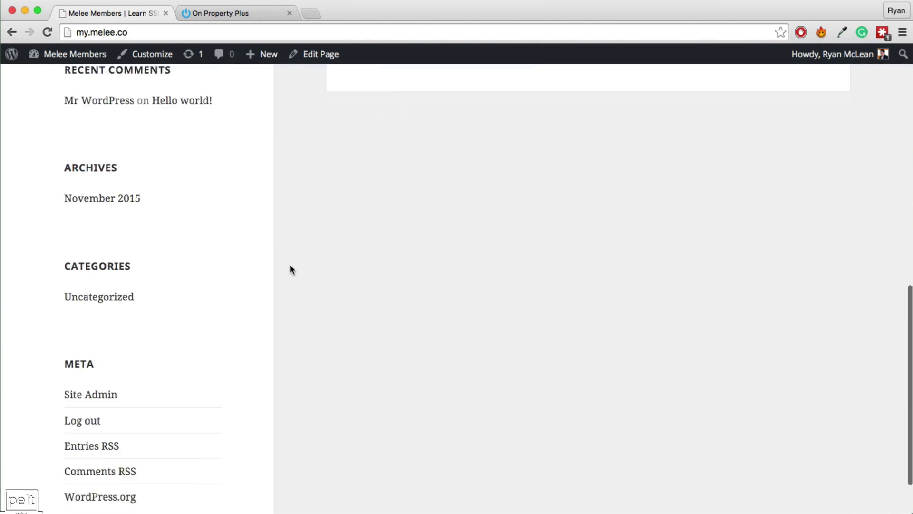
scroll(290, 264, "up", 15)
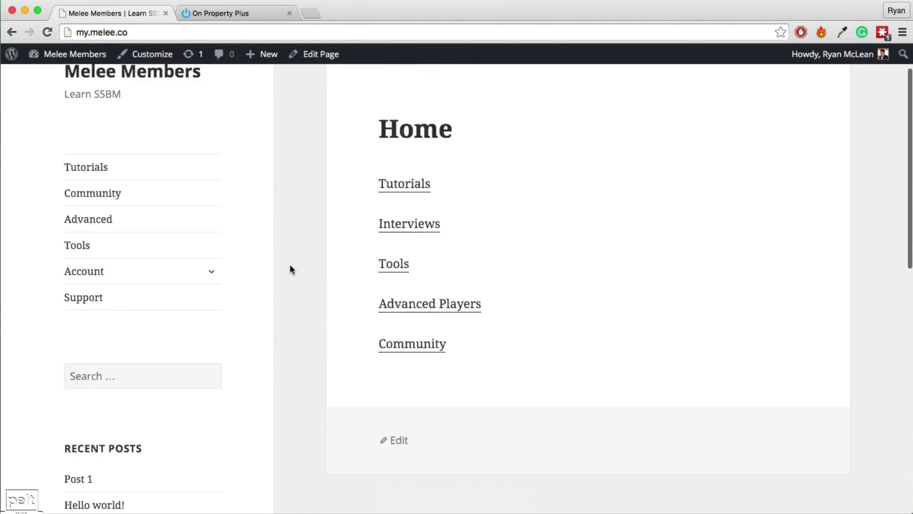
left_click(237, 13)
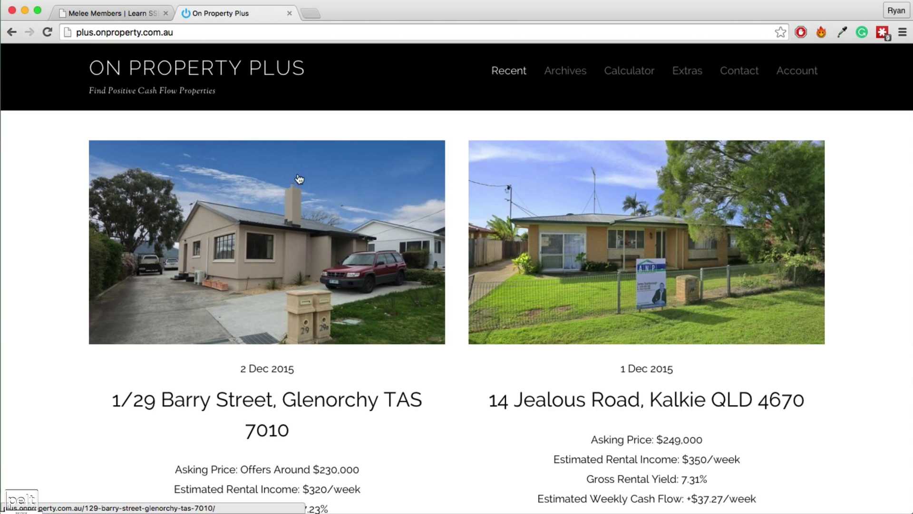
scroll(294, 300, "down", 5)
scroll(503, 149, "up", 6)
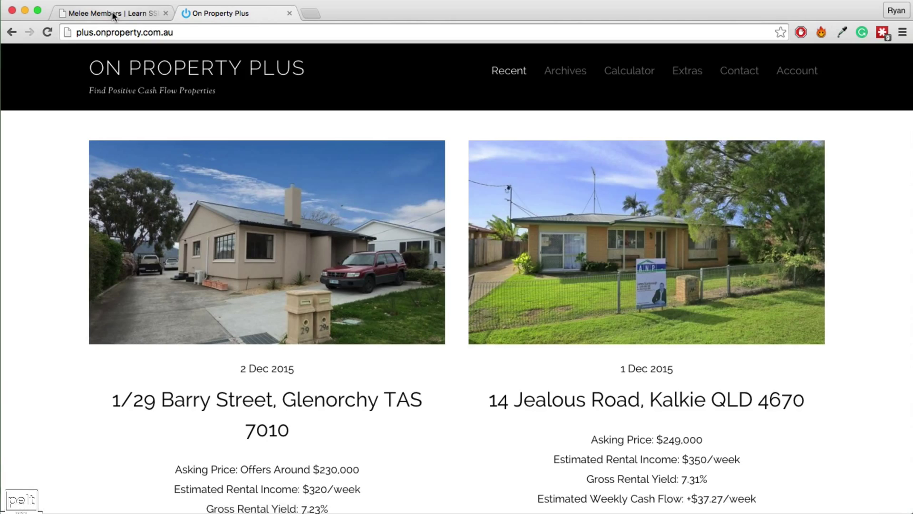
left_click(109, 15)
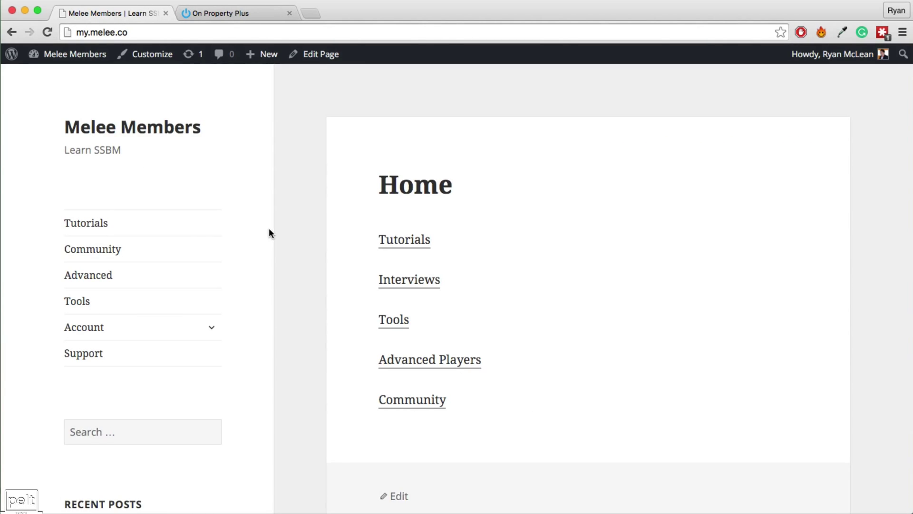
scroll(269, 233, "down", 5)
scroll(269, 233, "up", 5)
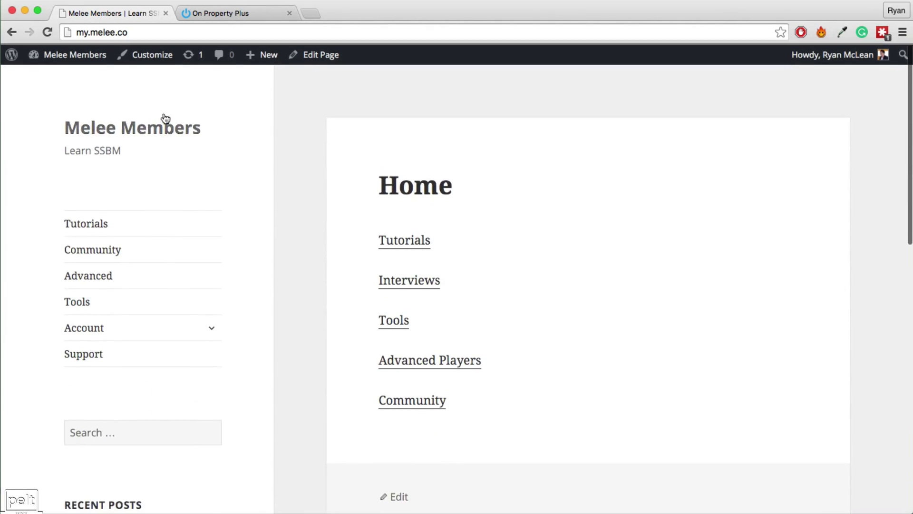
scroll(192, 387, "down", 1)
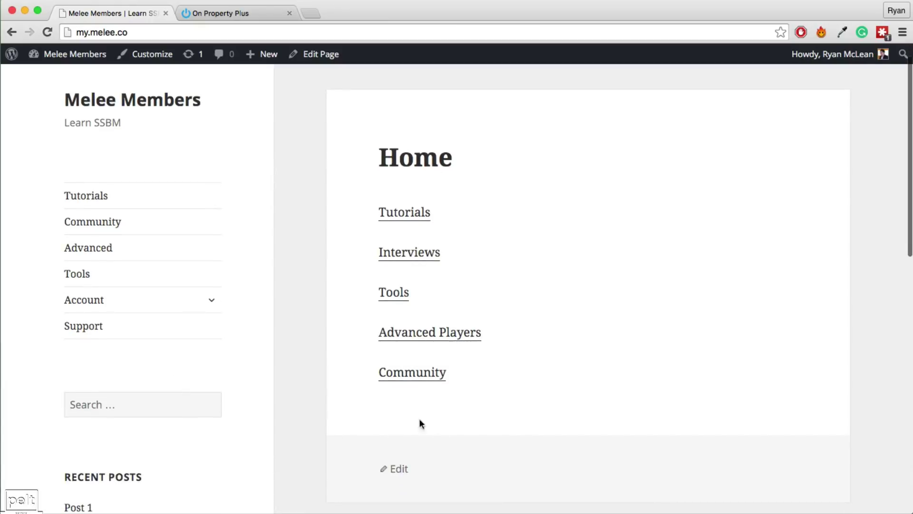
left_click_drag(380, 162, 471, 157)
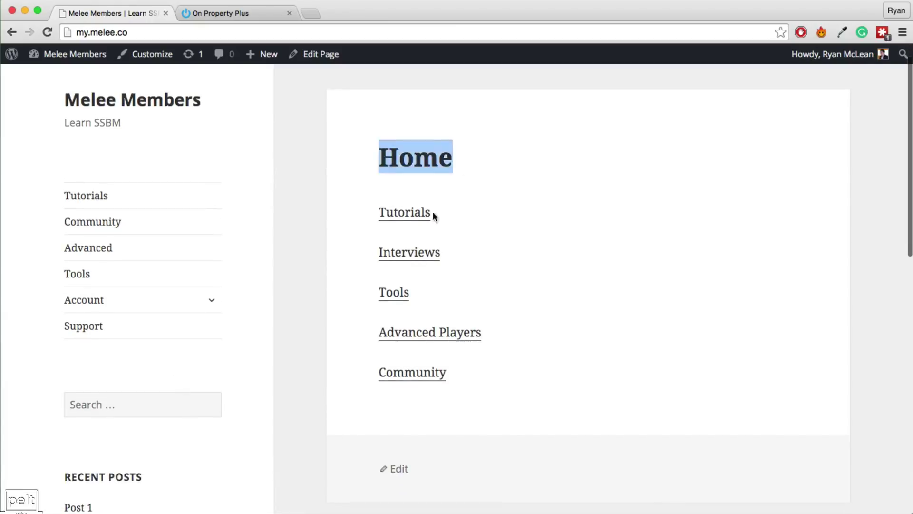
scroll(452, 270, "down", 5)
scroll(452, 270, "up", 6)
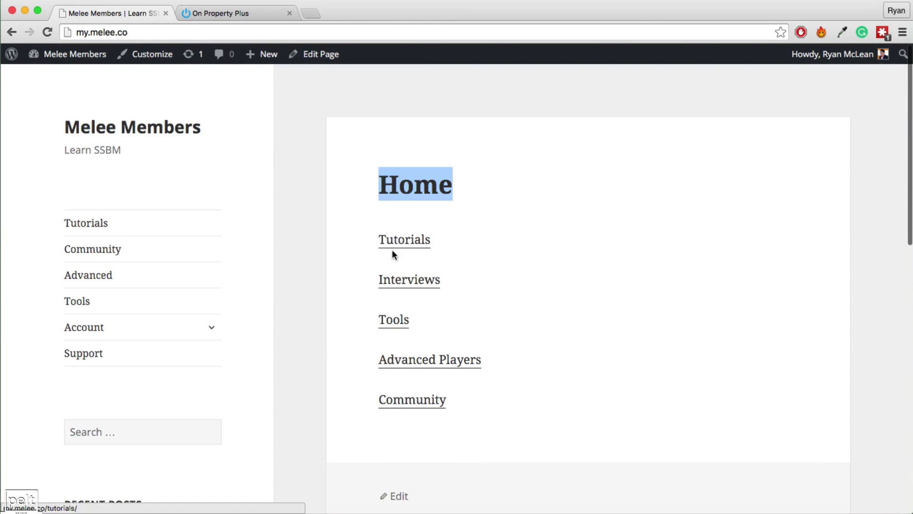
left_click(227, 16)
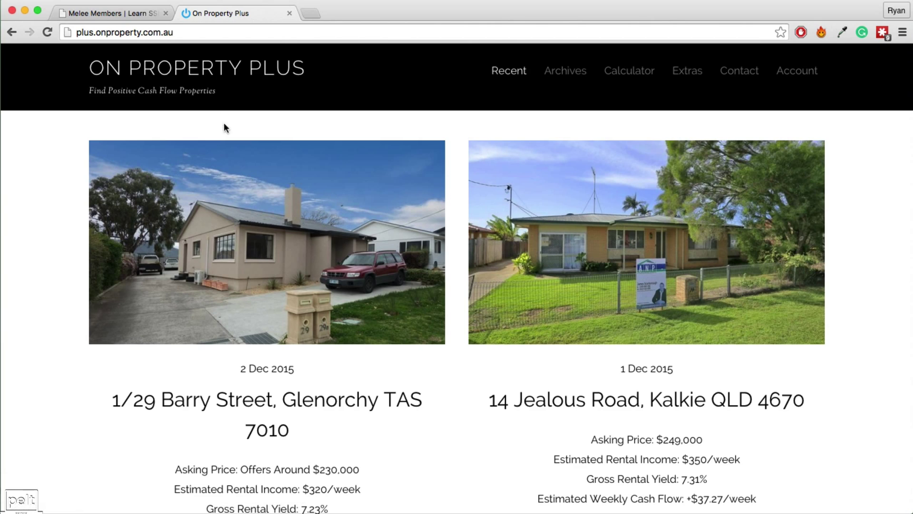
scroll(238, 238, "down", 2)
scroll(292, 246, "down", 5)
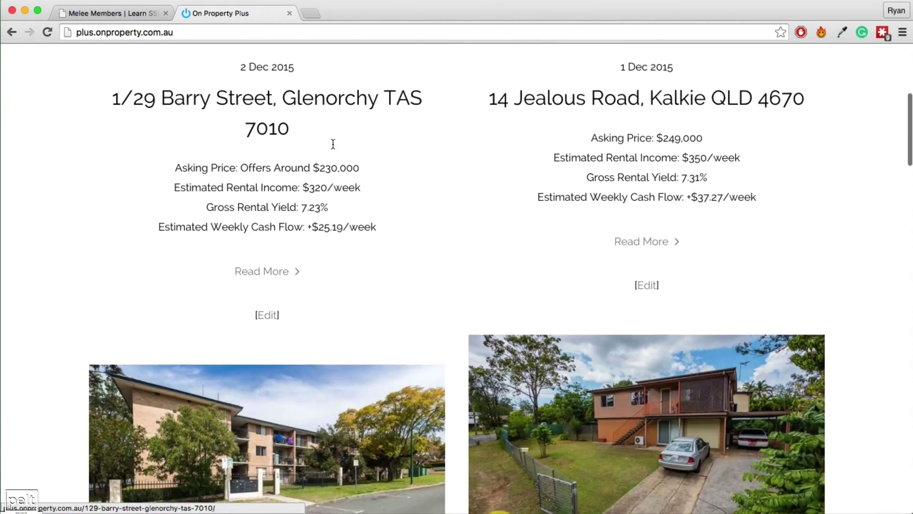
scroll(323, 148, "down", 5)
scroll(297, 271, "down", 2)
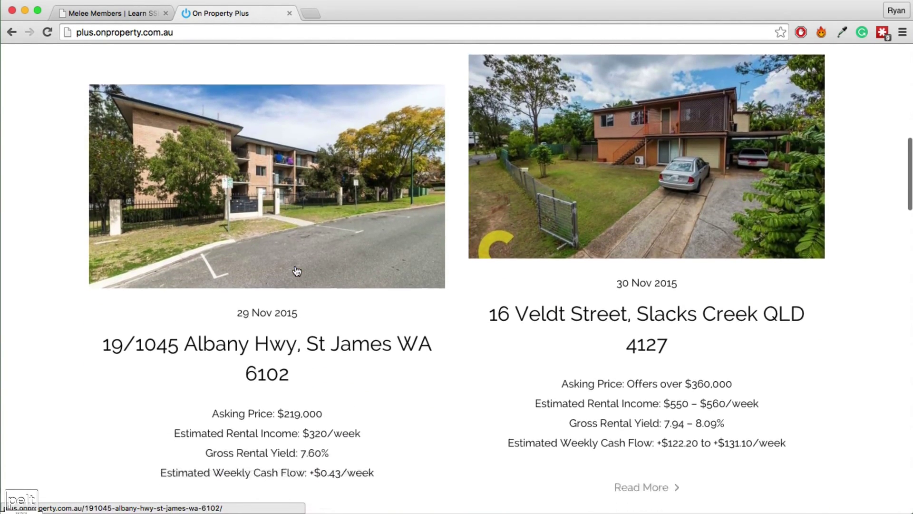
scroll(290, 247, "down", 3)
scroll(287, 236, "up", 10)
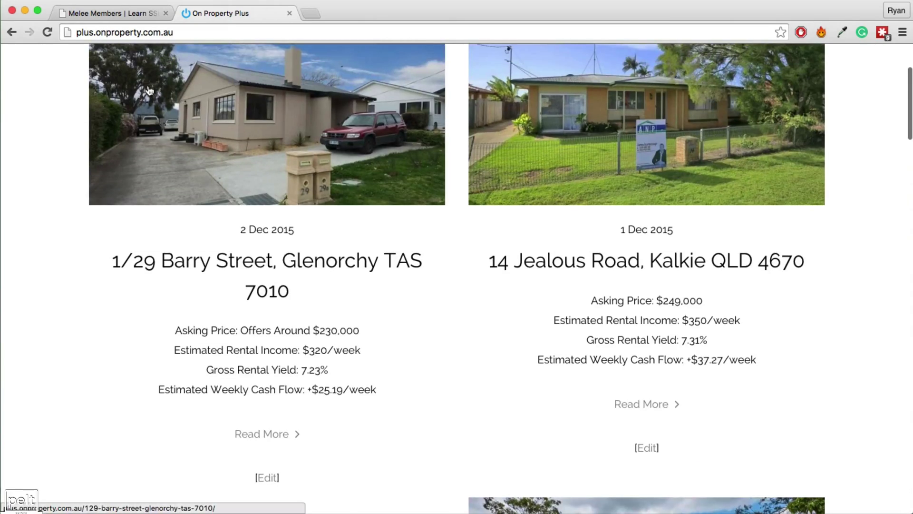
scroll(149, 90, "up", 3)
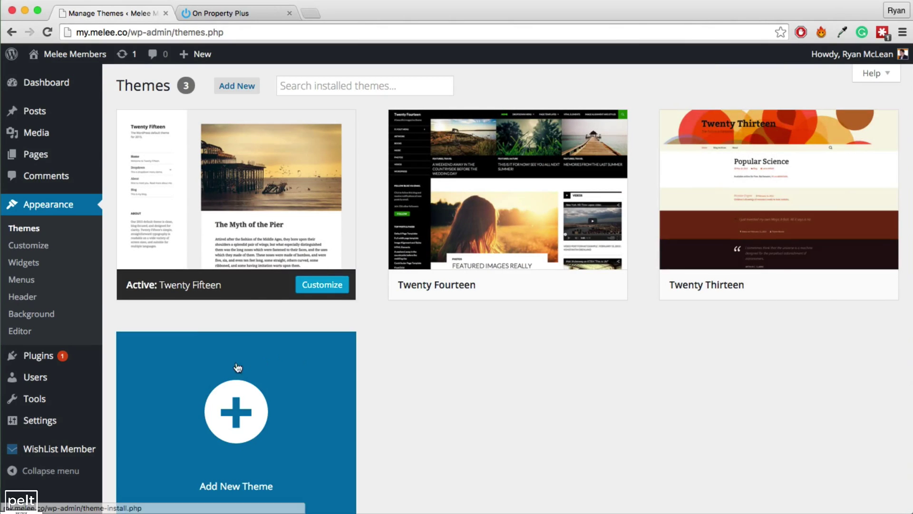
Activate the Twenty Thirteen theme from its card on the Themes page
mouse_move(840, 297)
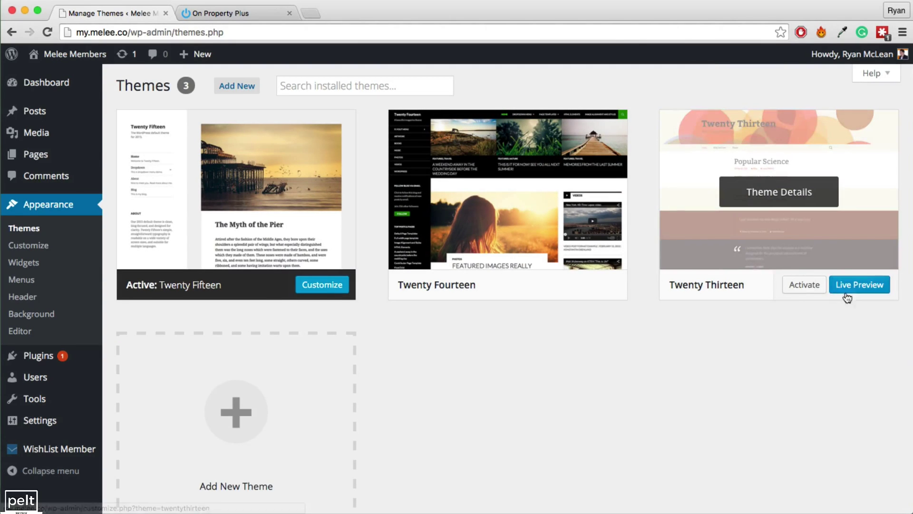
left_click(805, 287)
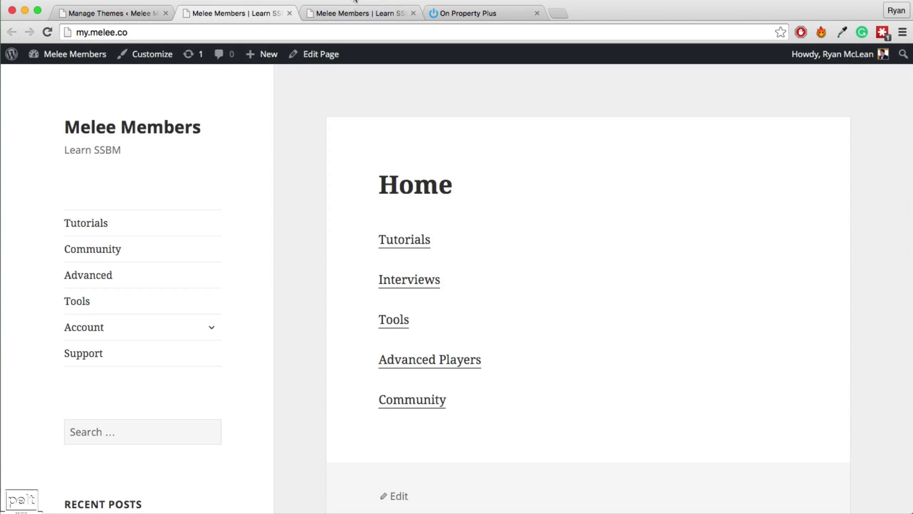
View the Melee Members home page in Twenty Thirteen in the third tab and scroll it
left_click(343, 14)
scroll(336, 320, "down", 5)
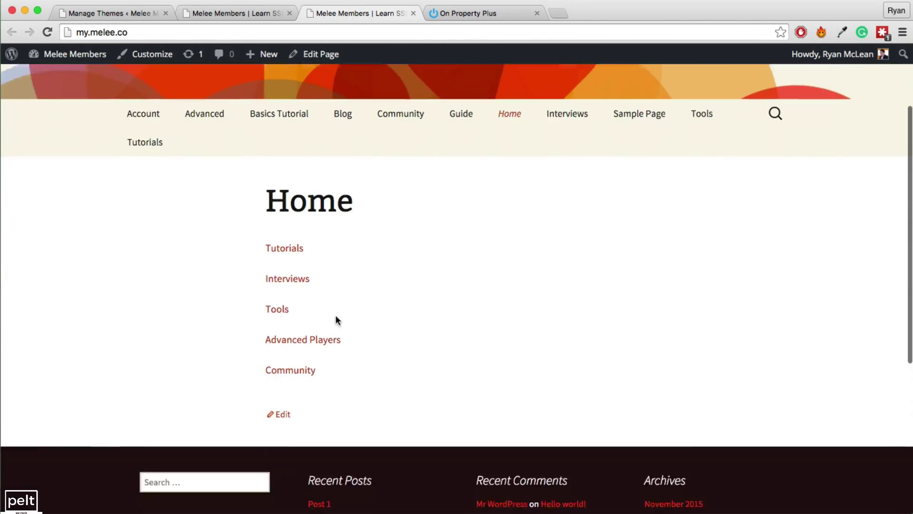
scroll(344, 318, "down", 1)
scroll(334, 316, "up", 5)
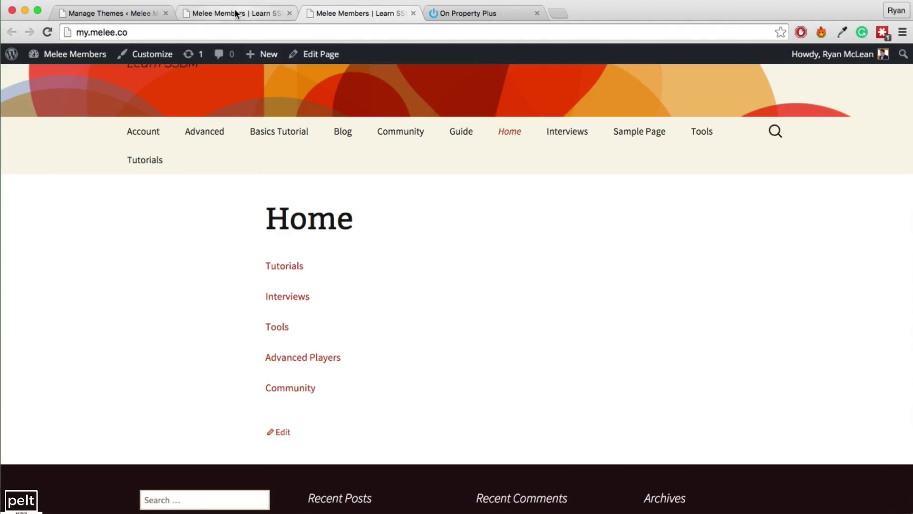
scroll(280, 162, "up", 3)
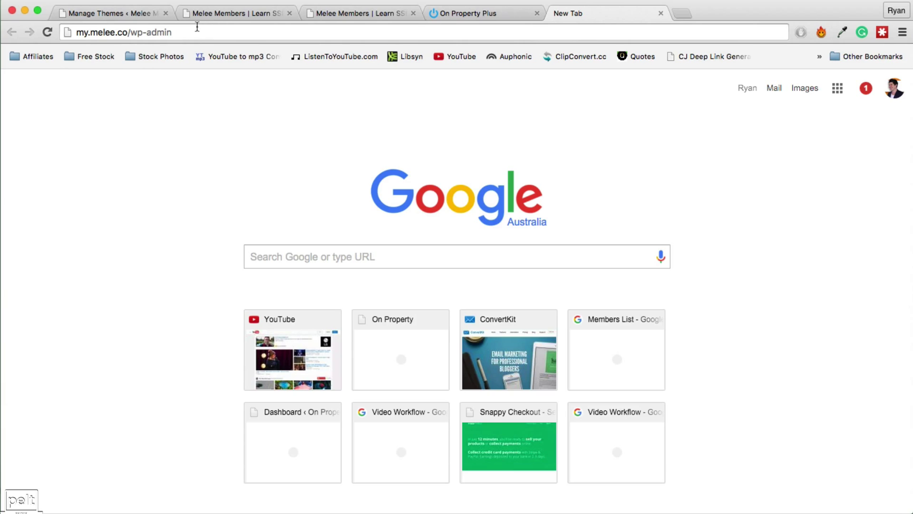
Load my.melee.co/wp-admin in a new tab and go to Appearance > Themes
left_click(85, 29)
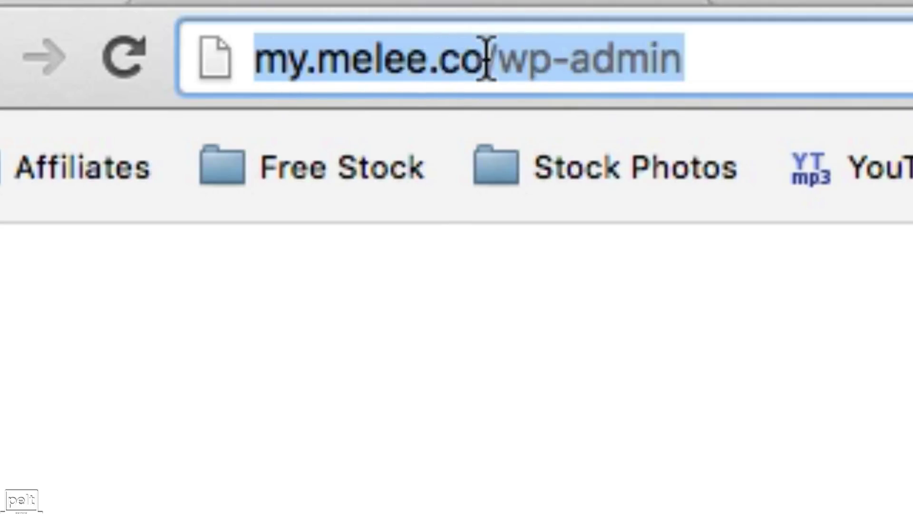
key("Return")
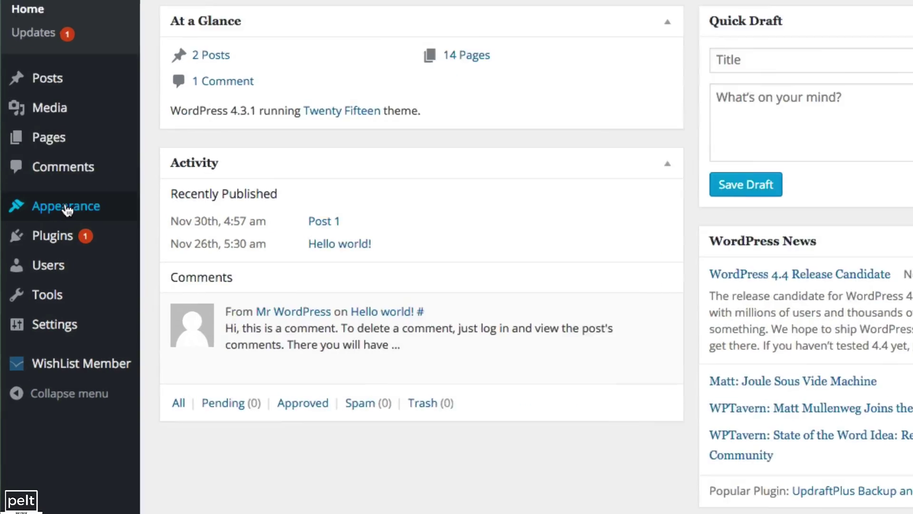
mouse_move(50, 252)
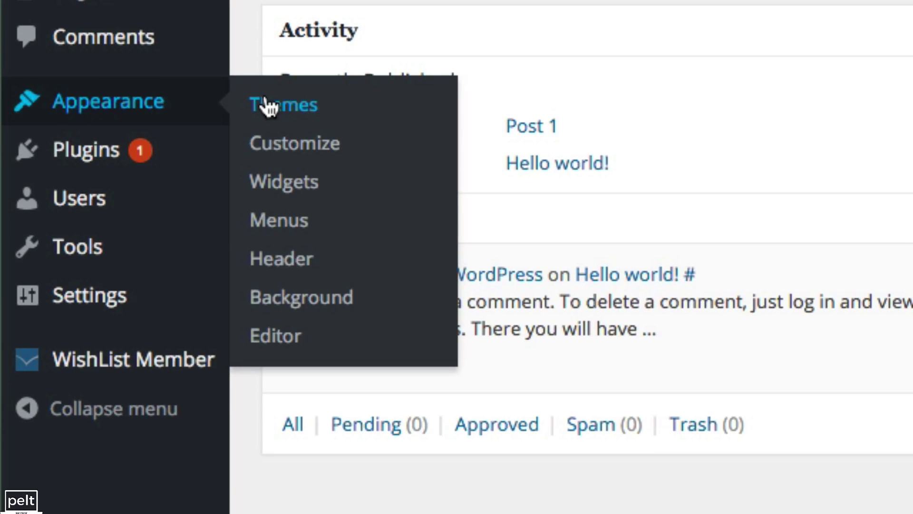
left_click(268, 107)
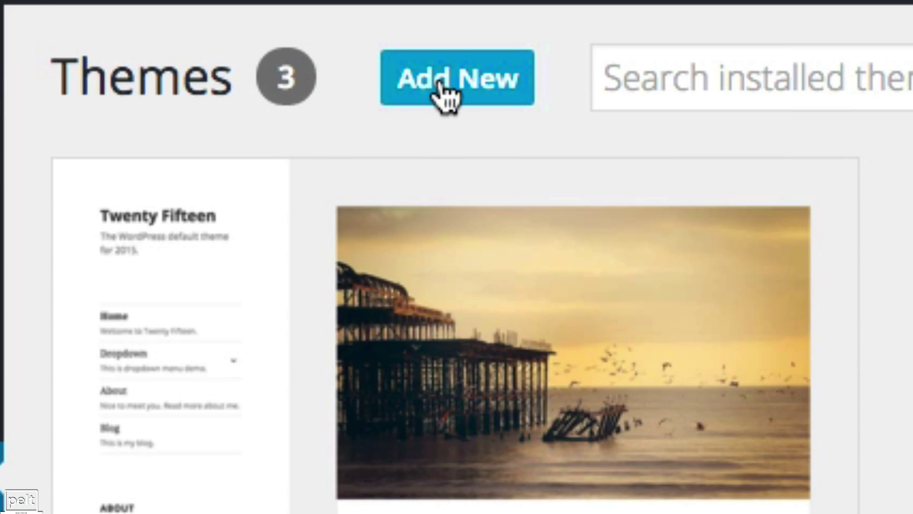
On Add Themes, browse the theme grid and show the Feature Filter options
left_click(455, 94)
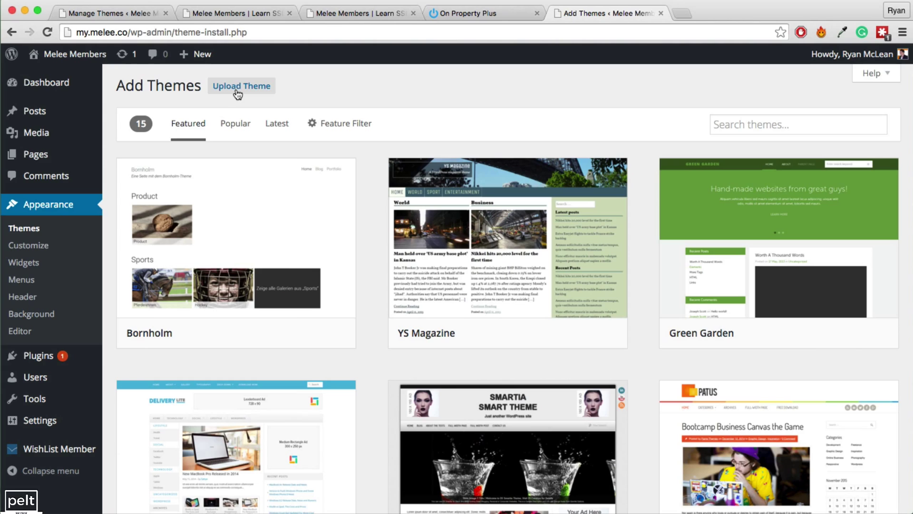
scroll(242, 173, "down", 7)
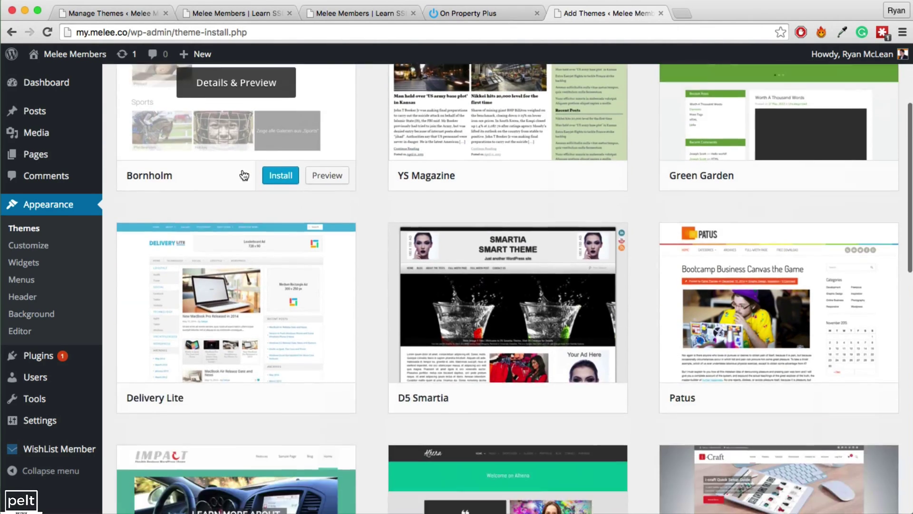
scroll(244, 175, "down", 5)
scroll(244, 175, "up", 3)
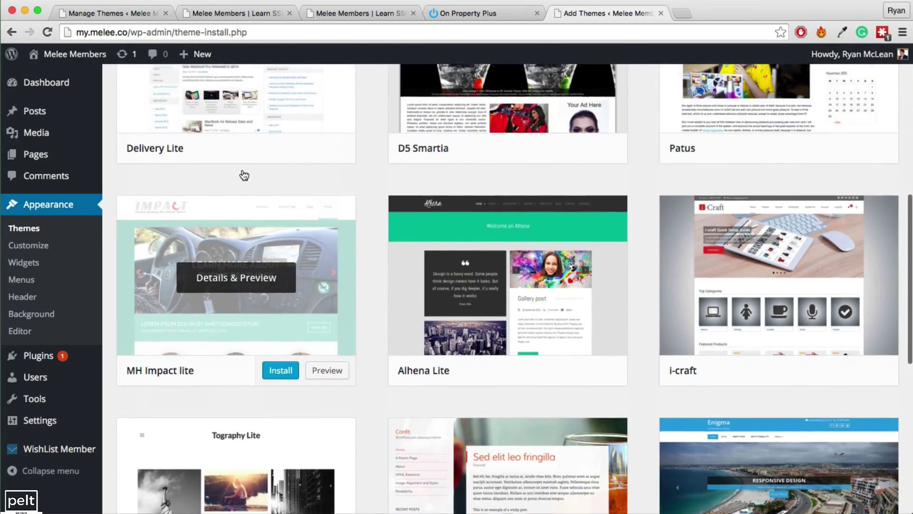
scroll(244, 175, "down", 8)
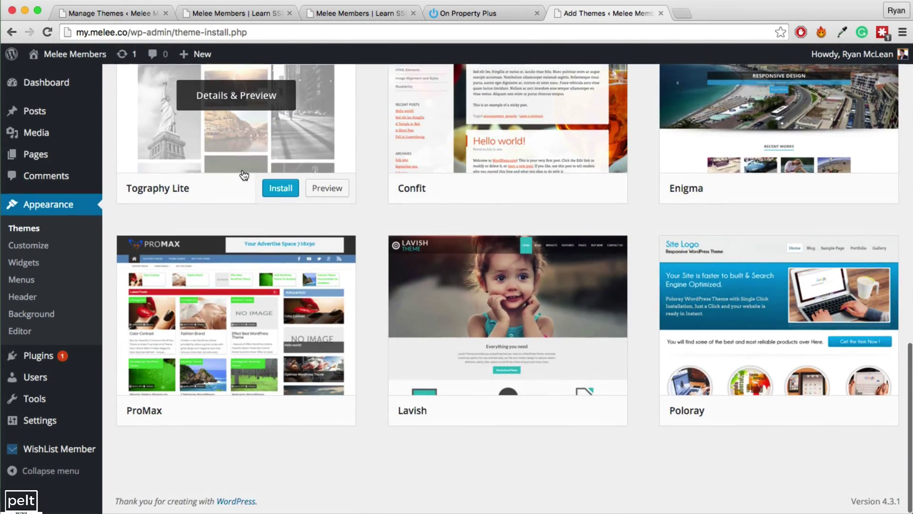
scroll(244, 175, "up", 15)
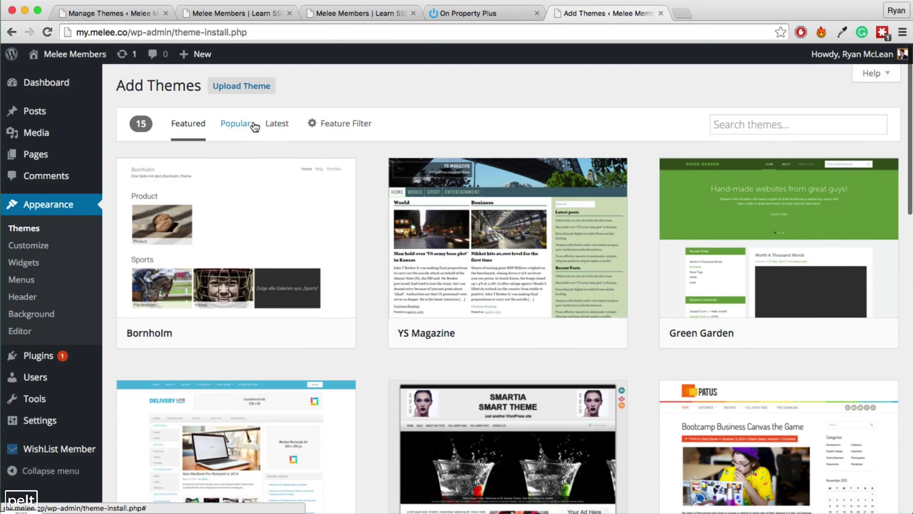
left_click(319, 124)
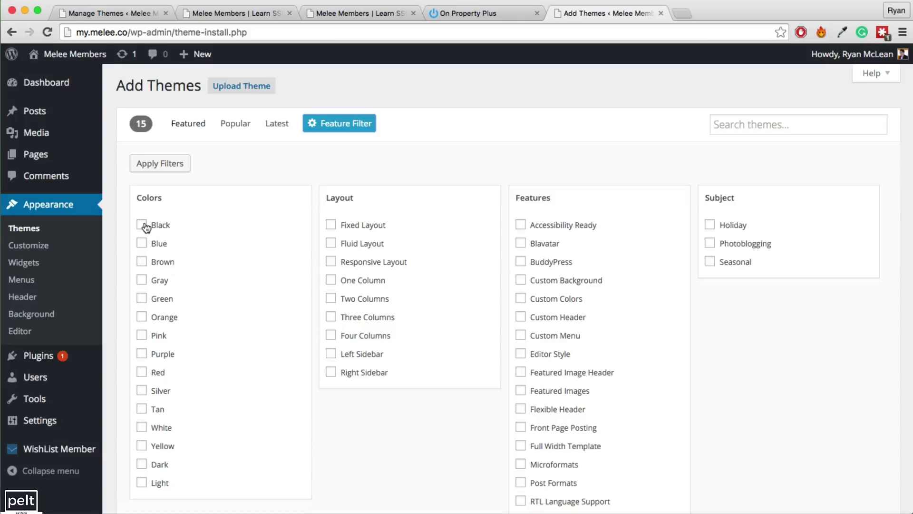
Filter themes by Light, One Column and Full Width Template and apply the filters
left_click(141, 483)
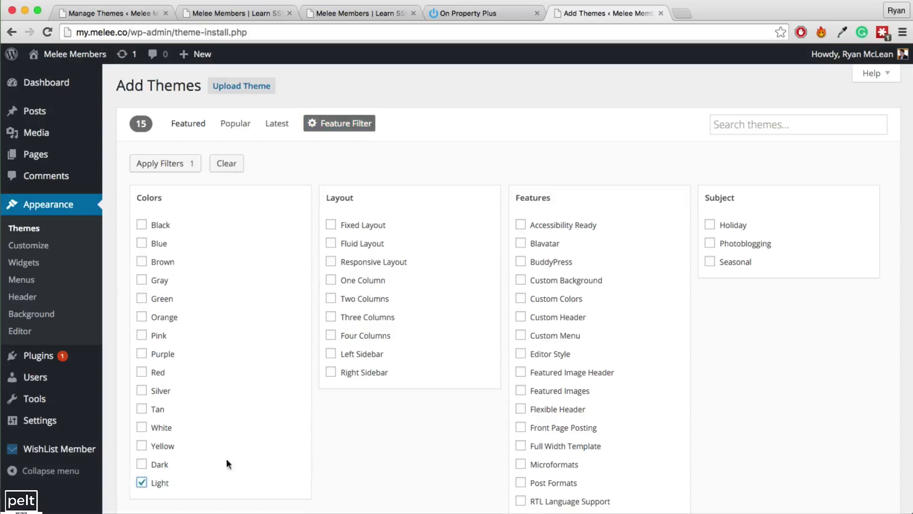
left_click(331, 281)
scroll(403, 316, "down", 3)
left_click(544, 292)
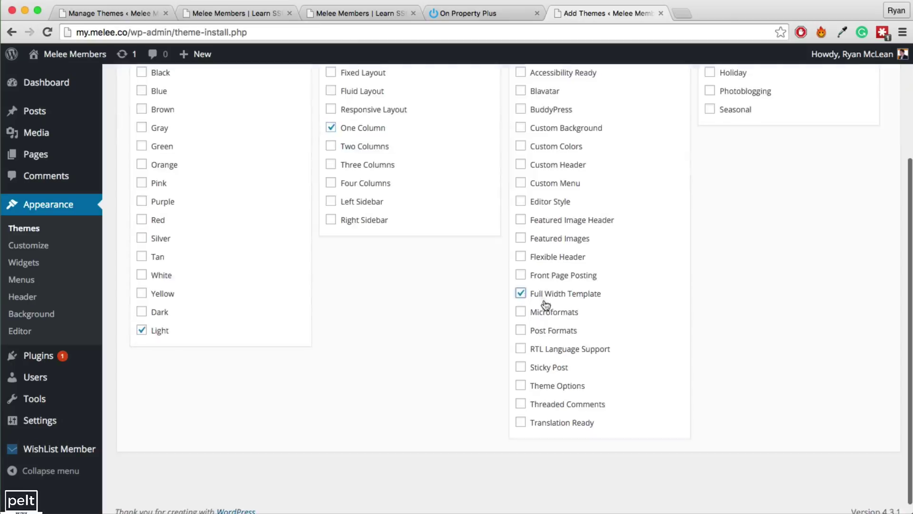
scroll(605, 295, "up", 1)
scroll(380, 157, "up", 2)
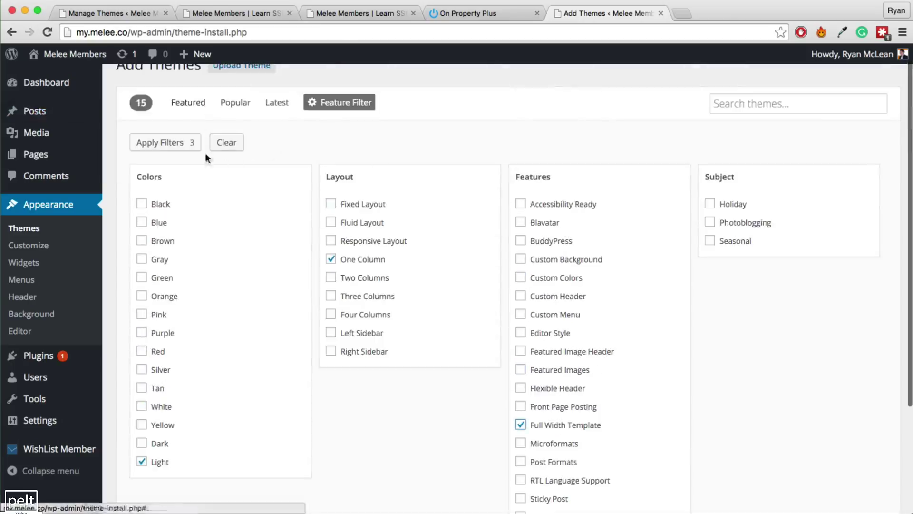
left_click(188, 142)
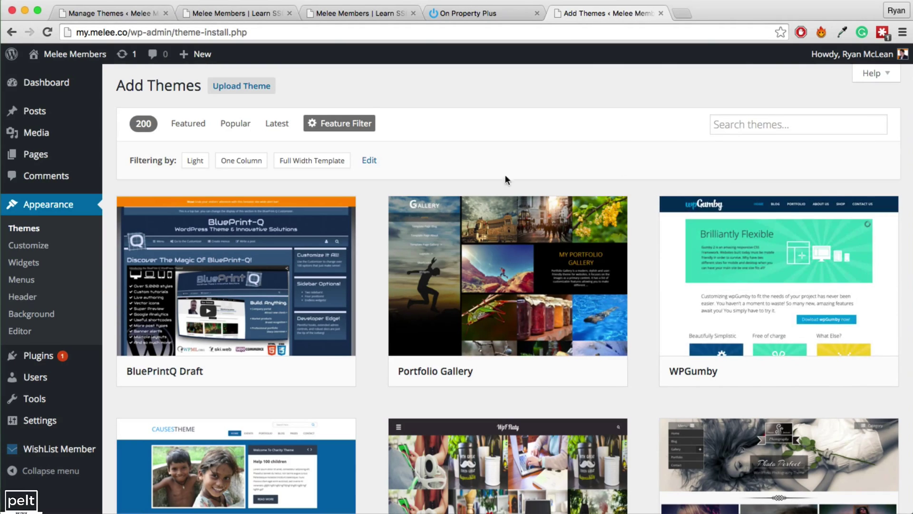
Browse the filtered theme results and install the Allegiant theme
scroll(499, 239, "down", 9)
scroll(500, 240, "down", 18)
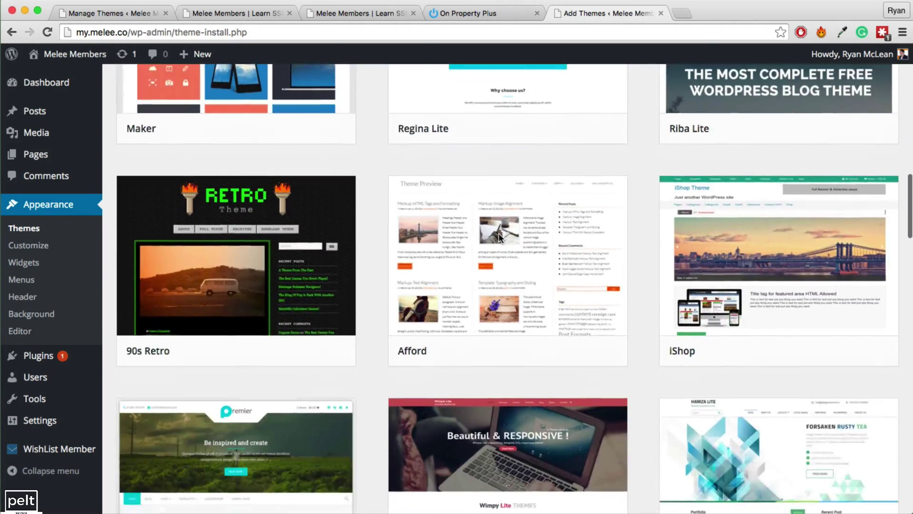
scroll(498, 237, "up", 3)
scroll(498, 235, "down", 8)
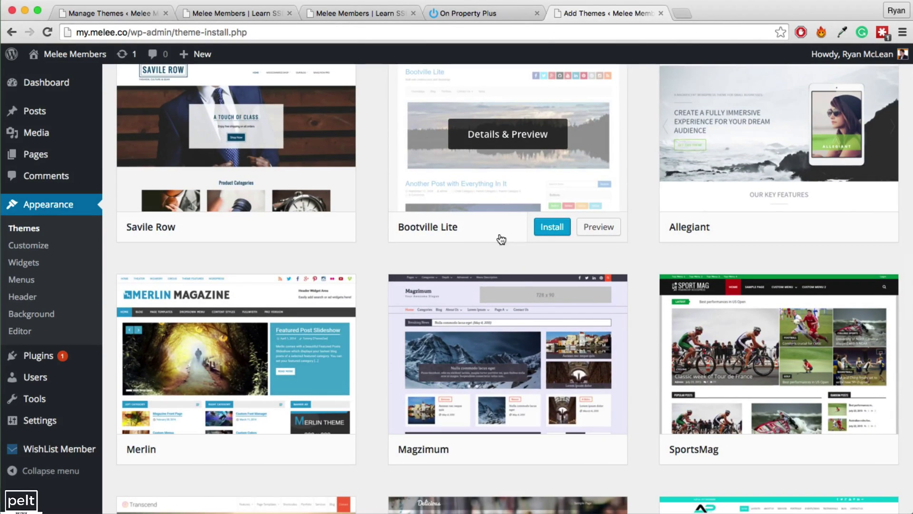
scroll(499, 234, "up", 2)
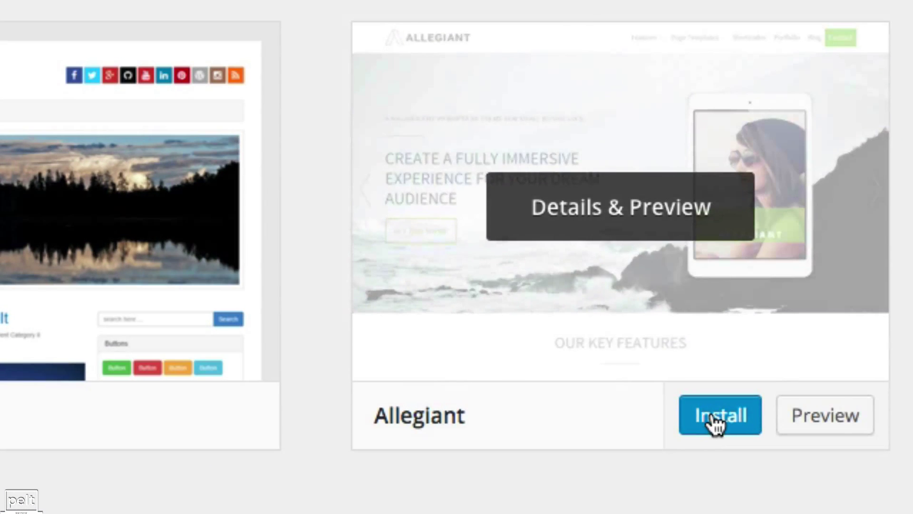
left_click(713, 423)
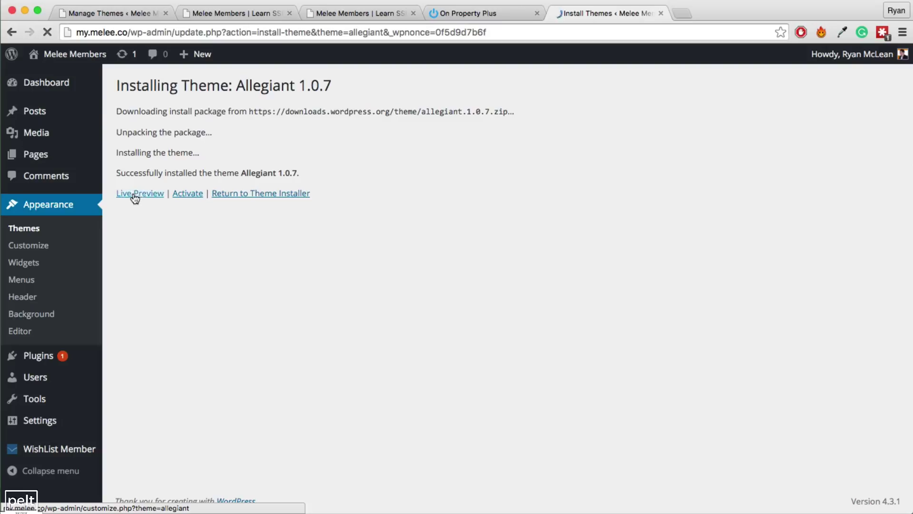
Open the Live Preview of the newly installed Allegiant theme
left_click(136, 195)
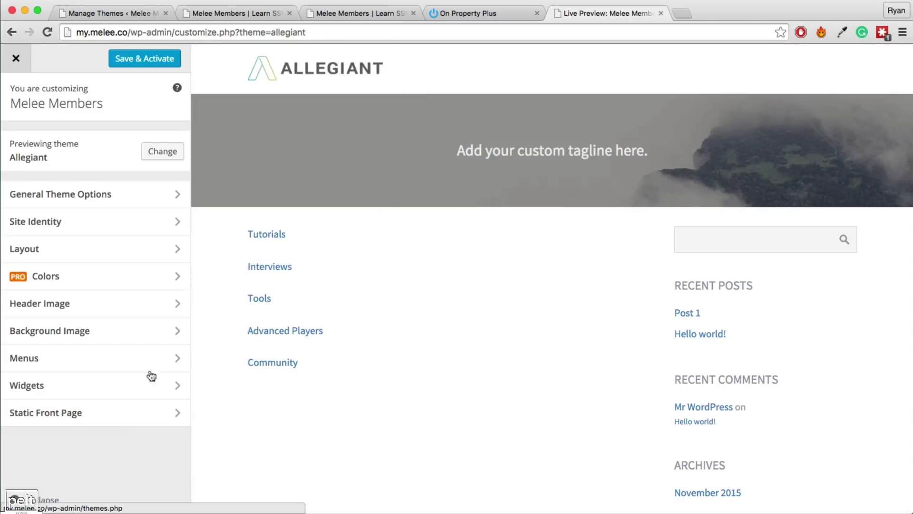
In Menu Locations, assign Default Menu to the Top Menu and Main Menu locations
left_click(88, 368)
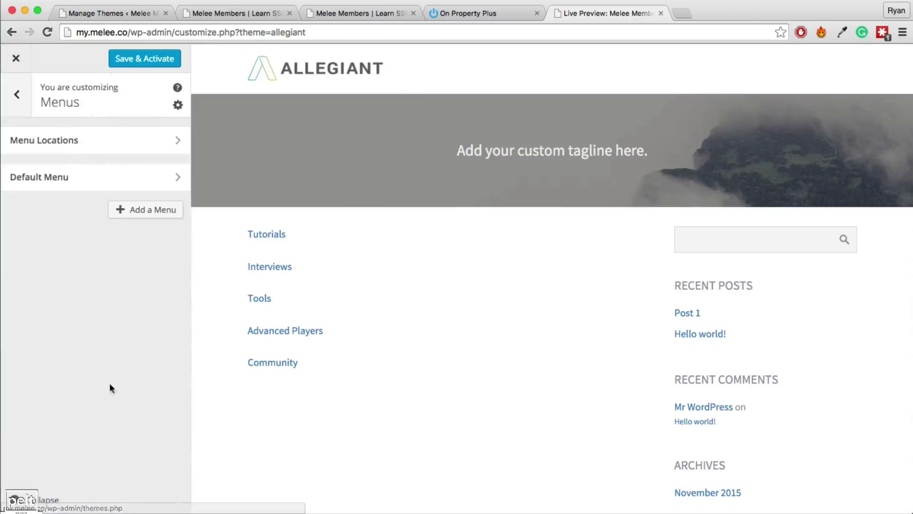
left_click(106, 152)
left_click(44, 226)
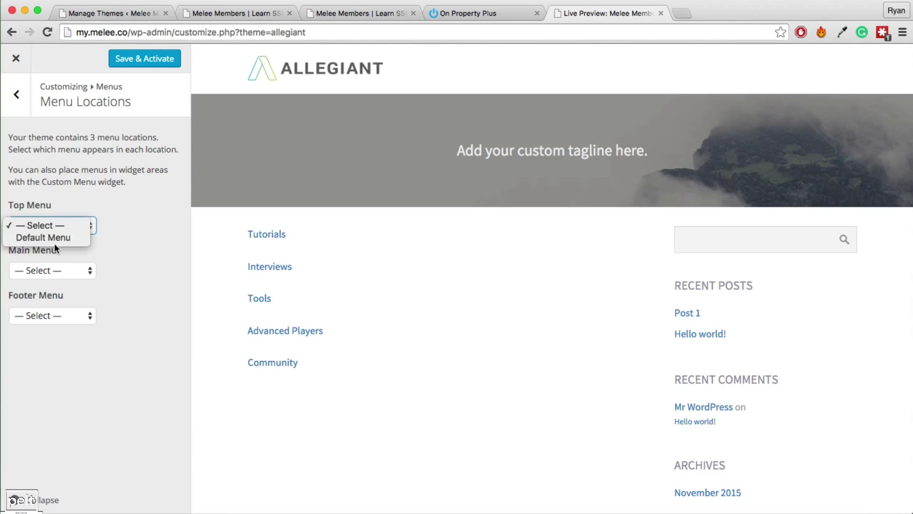
left_click(61, 242)
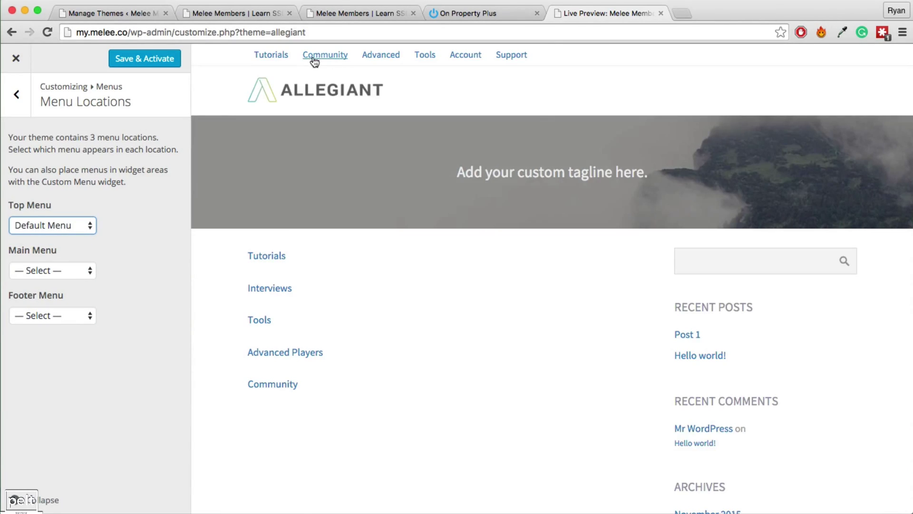
left_click(64, 274)
left_click(58, 285)
Clear the Top Menu location, then save and activate the Allegiant theme
left_click(43, 229)
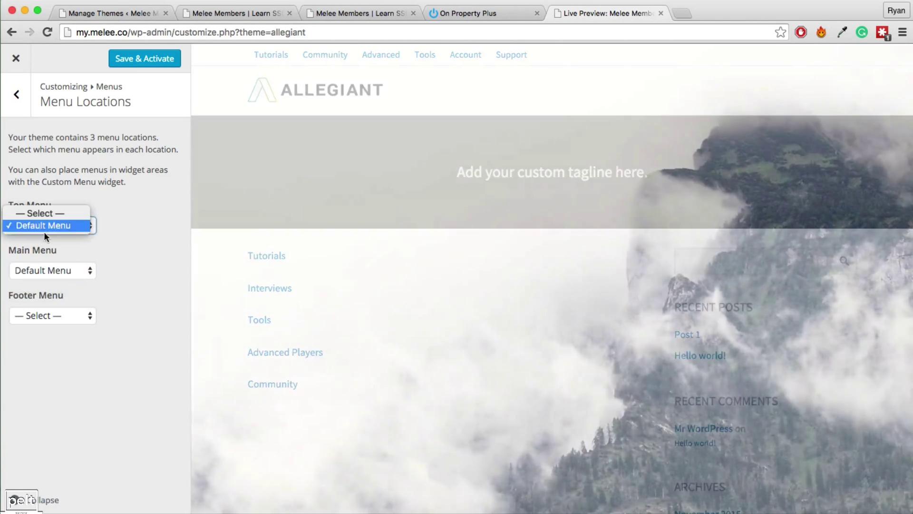
left_click(50, 213)
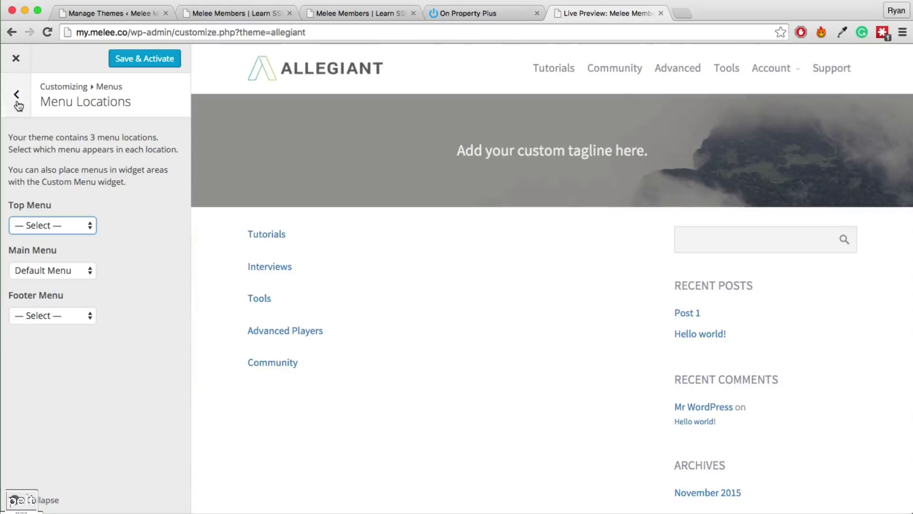
left_click(16, 95)
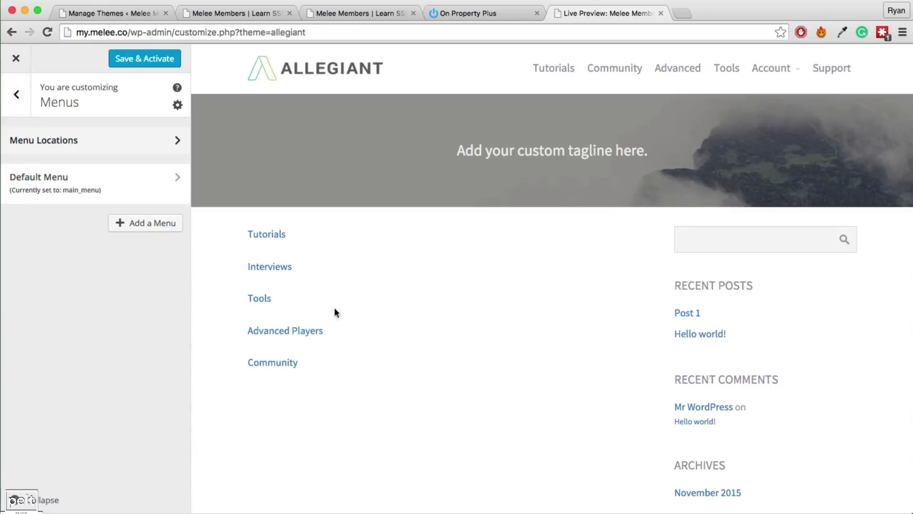
left_click(127, 61)
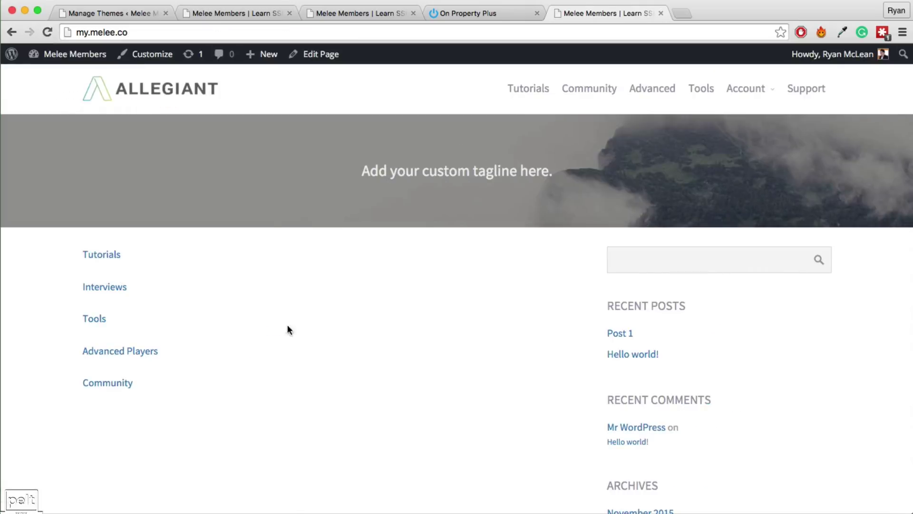
Compare the site in the earlier-theme tabs, return to Allegiant, and open a new tab
left_click(198, 10)
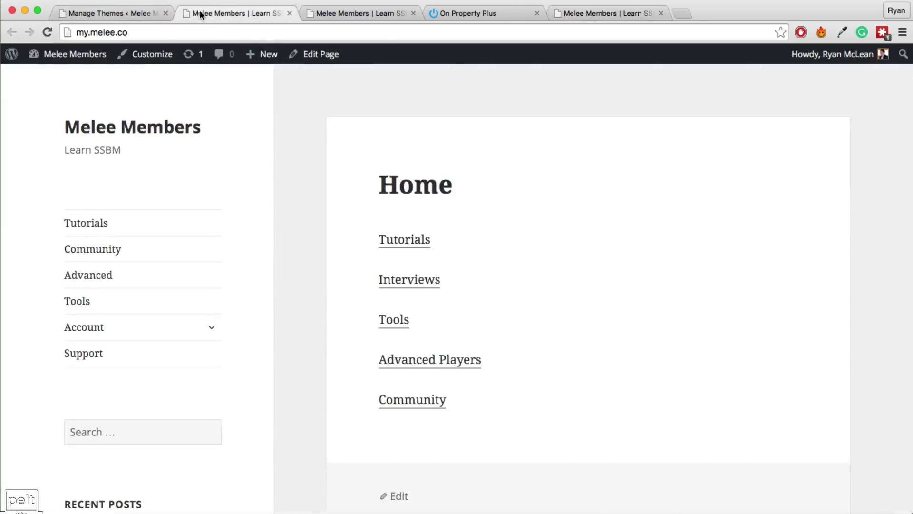
left_click(359, 14)
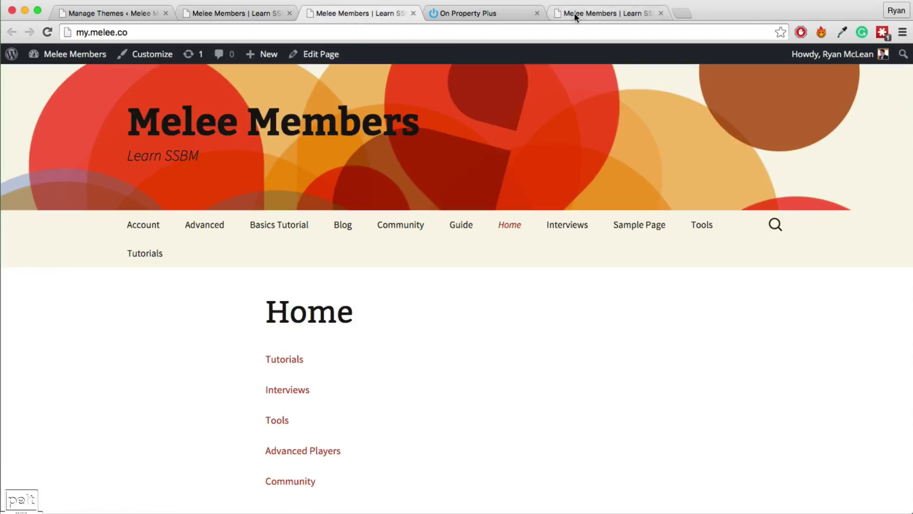
left_click(596, 11)
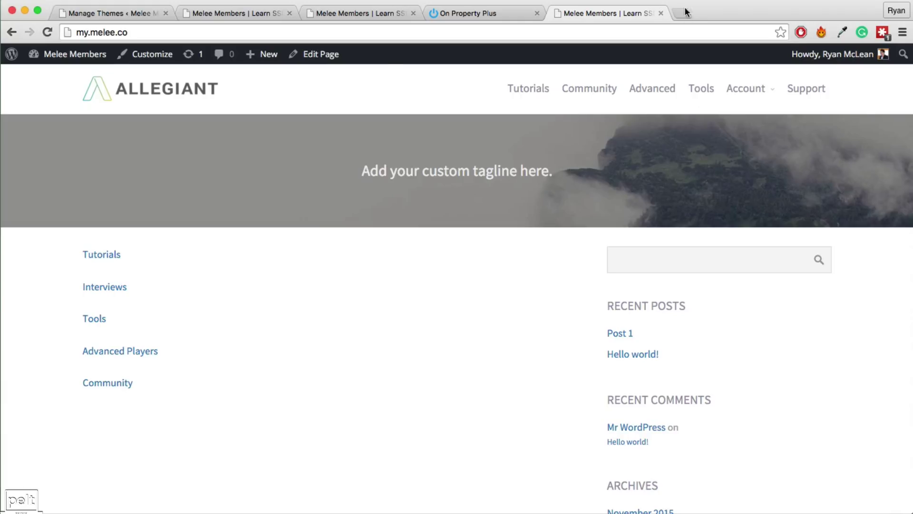
left_click(685, 12)
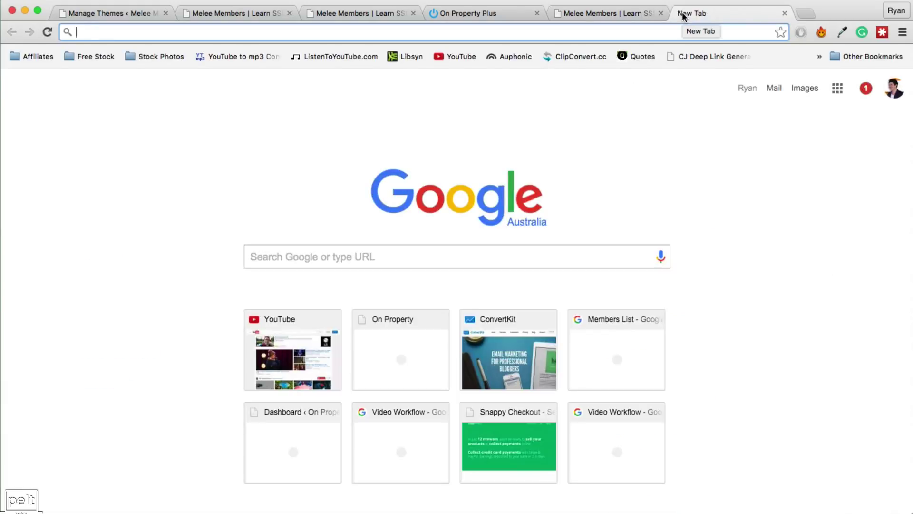
Search Google for 'free wordpress theme purple' and scroll down through the results
type("free")
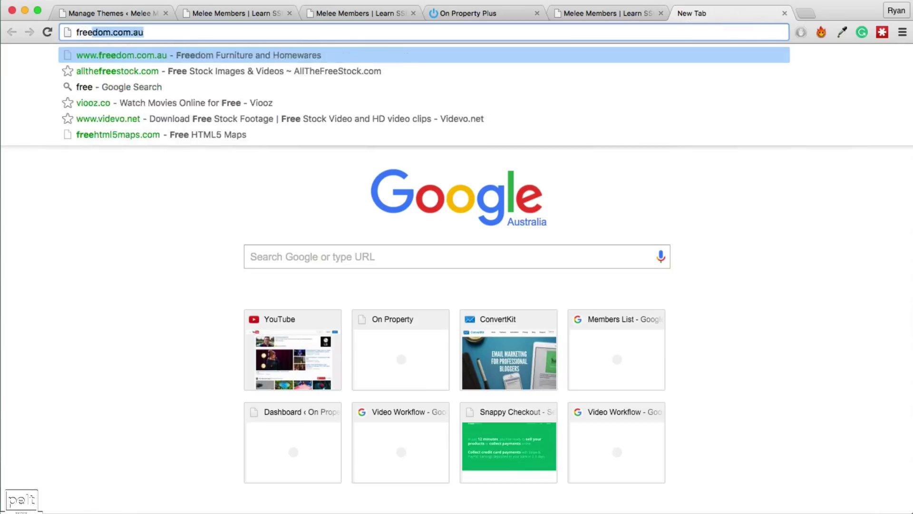
type(" wordpress theme")
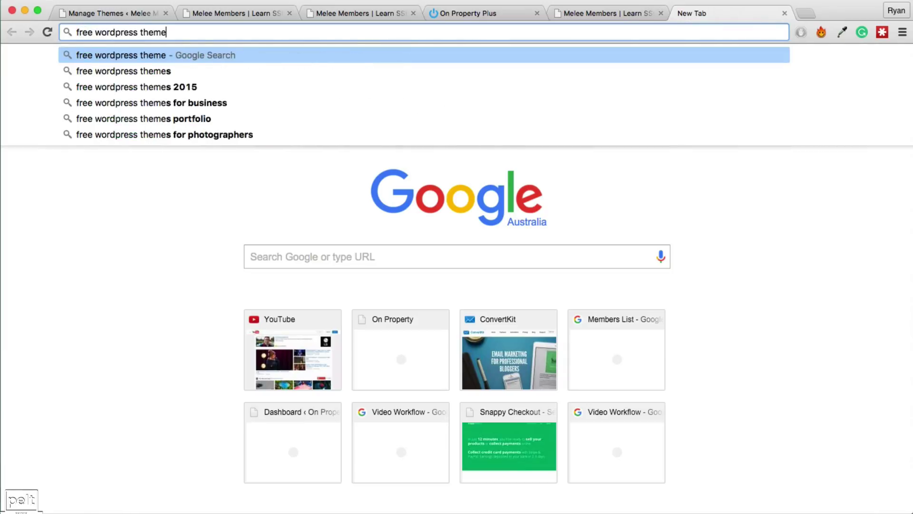
type(" purple")
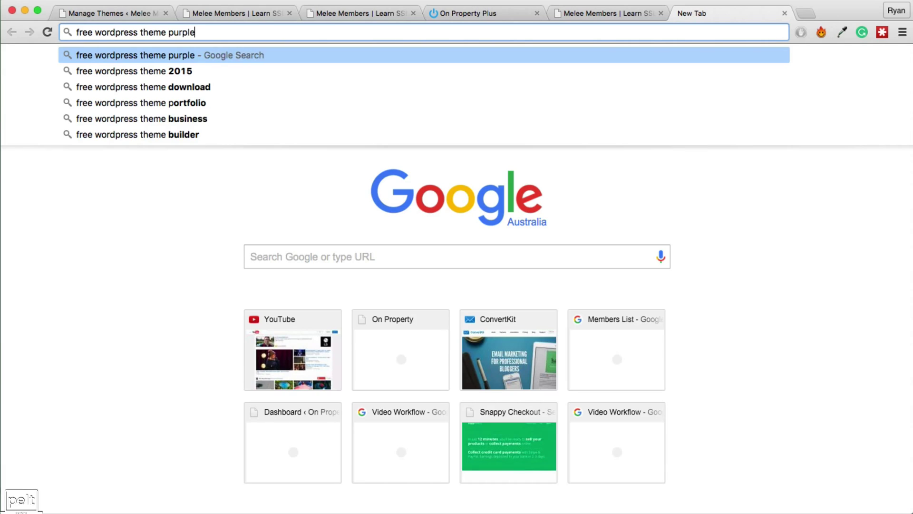
key("Return")
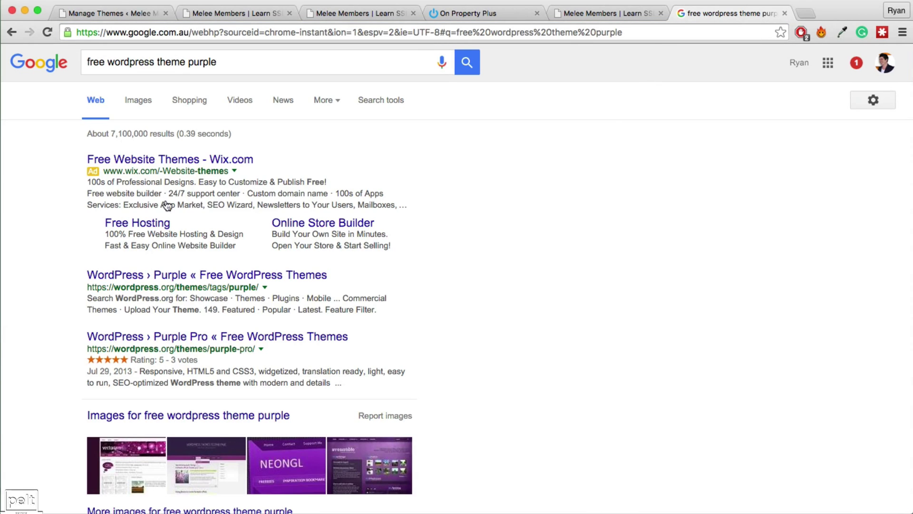
scroll(366, 269, "down", 9)
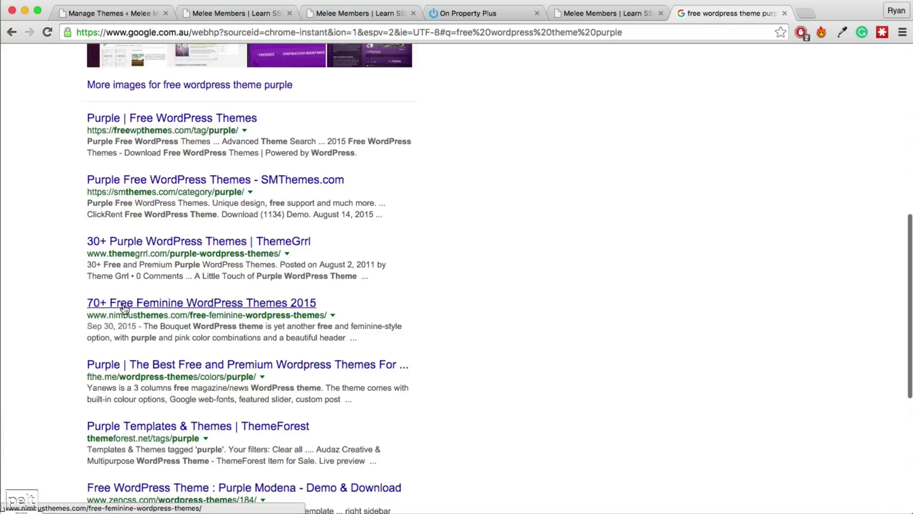
Open Nimbus Themes' '70+ Free Feminine WordPress Themes' article and scroll to the Sugar and Spice entry
left_click(140, 309)
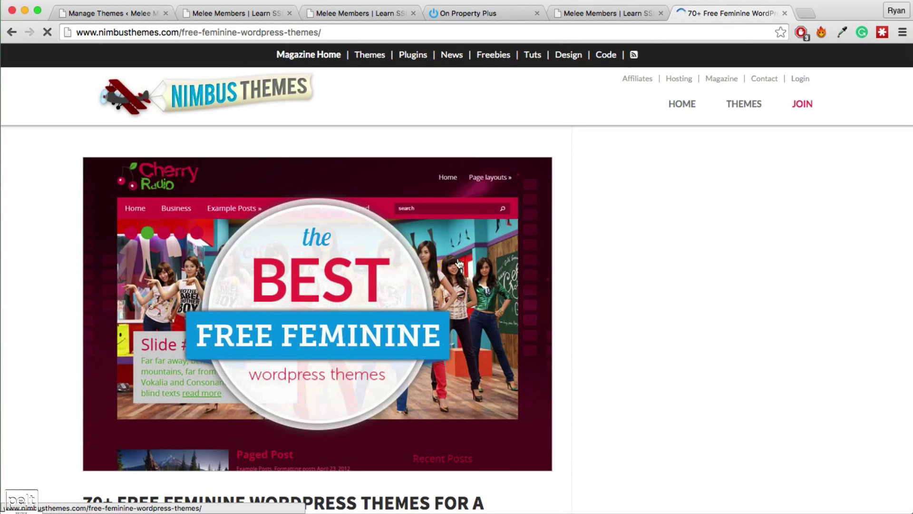
scroll(443, 269, "down", 15)
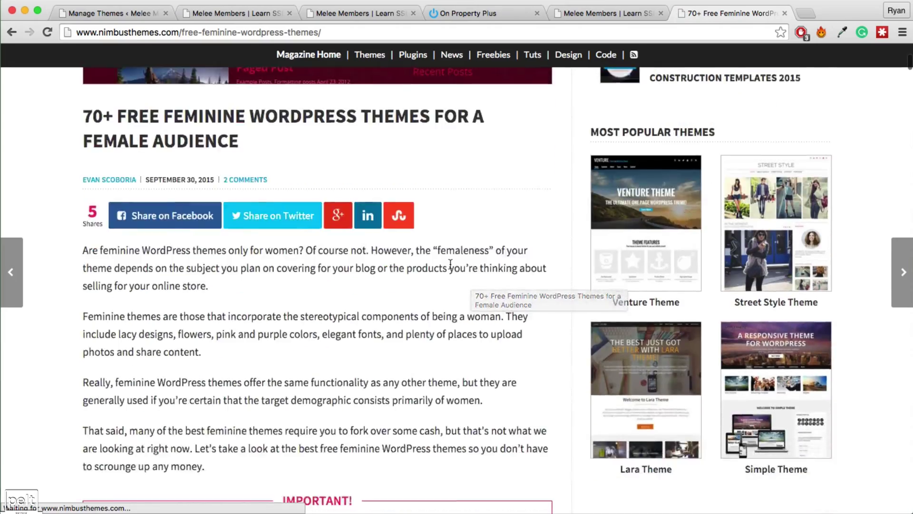
scroll(450, 268, "down", 15)
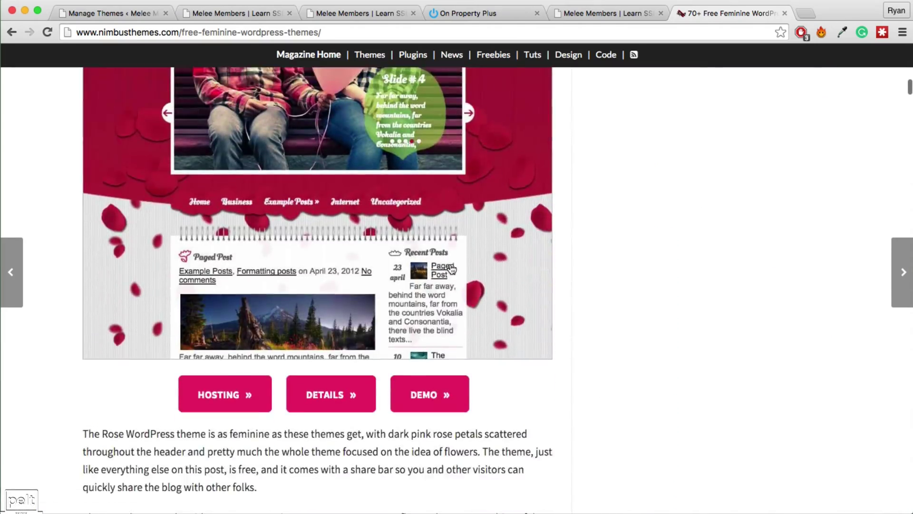
scroll(450, 268, "down", 15)
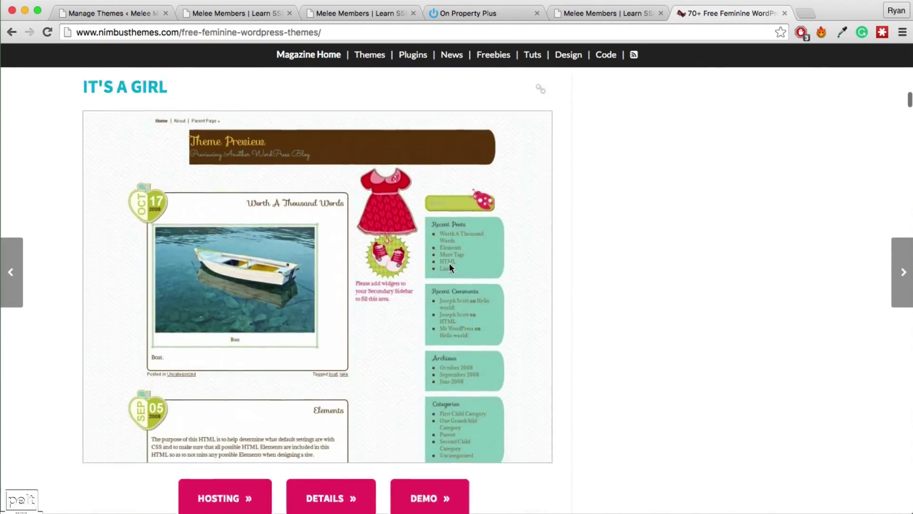
scroll(450, 268, "down", 15)
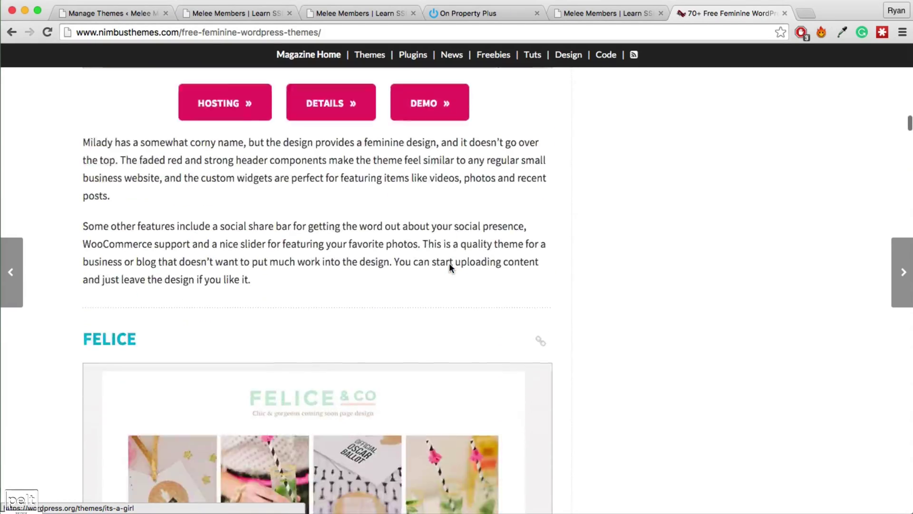
scroll(449, 269, "down", 15)
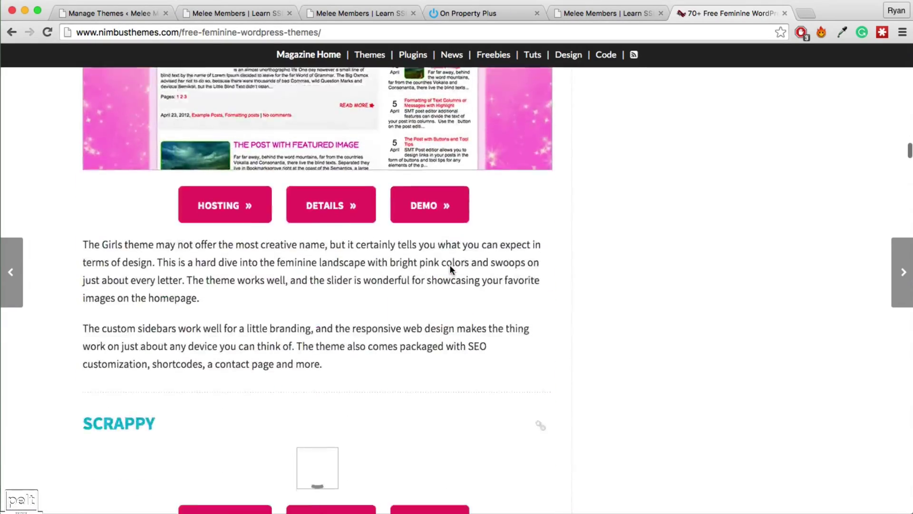
scroll(449, 269, "down", 15)
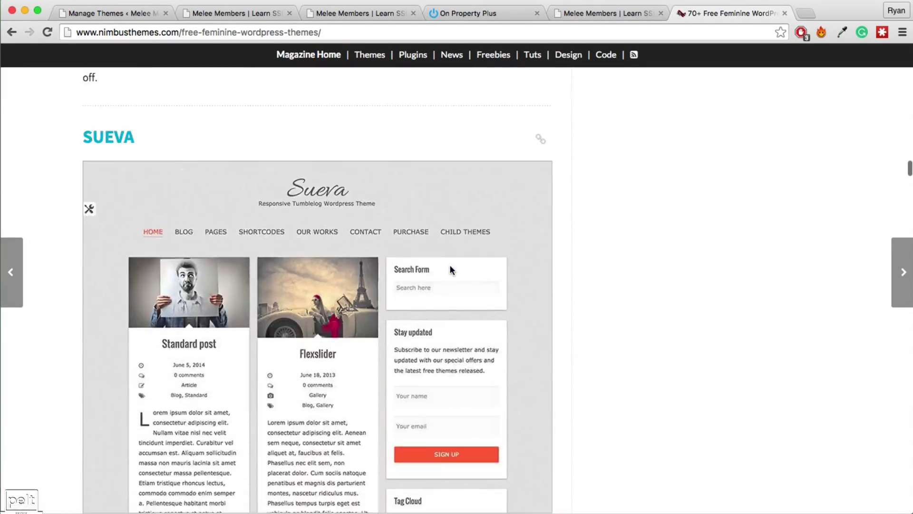
scroll(450, 268, "down", 10)
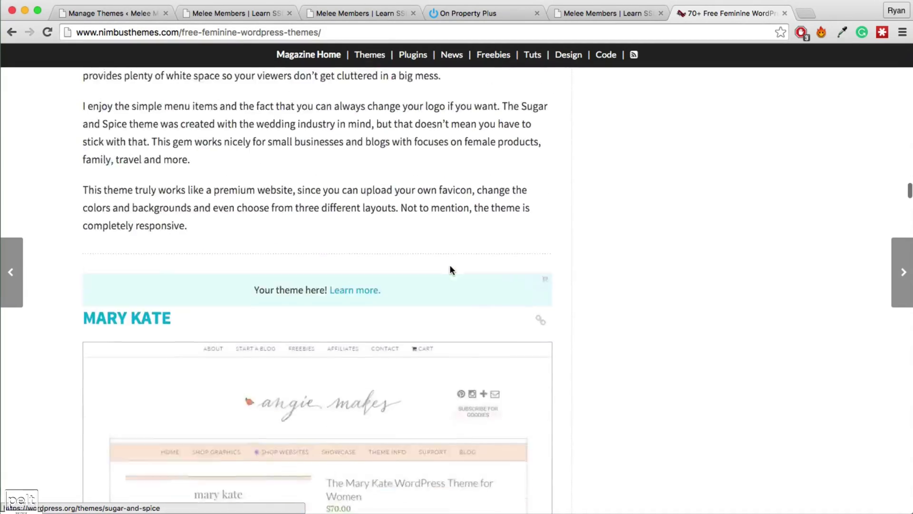
scroll(450, 269, "up", 8)
scroll(449, 268, "up", 3)
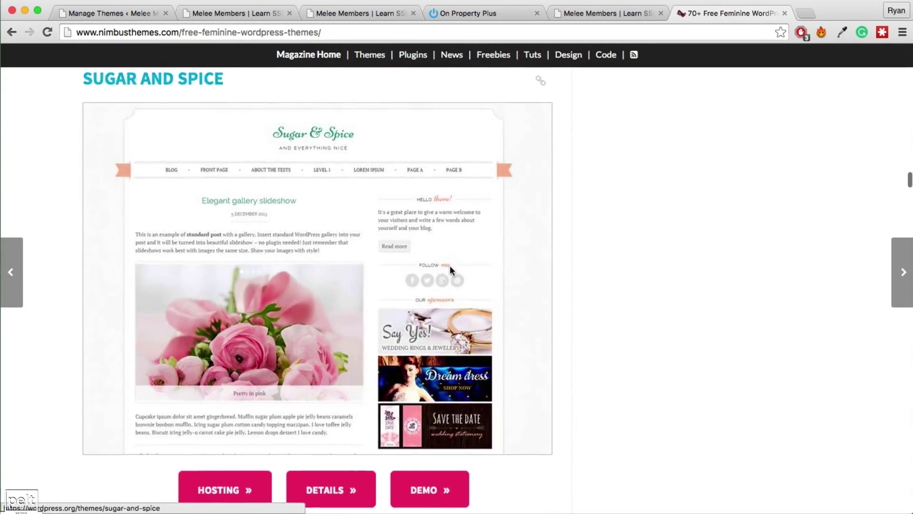
scroll(450, 269, "down", 2)
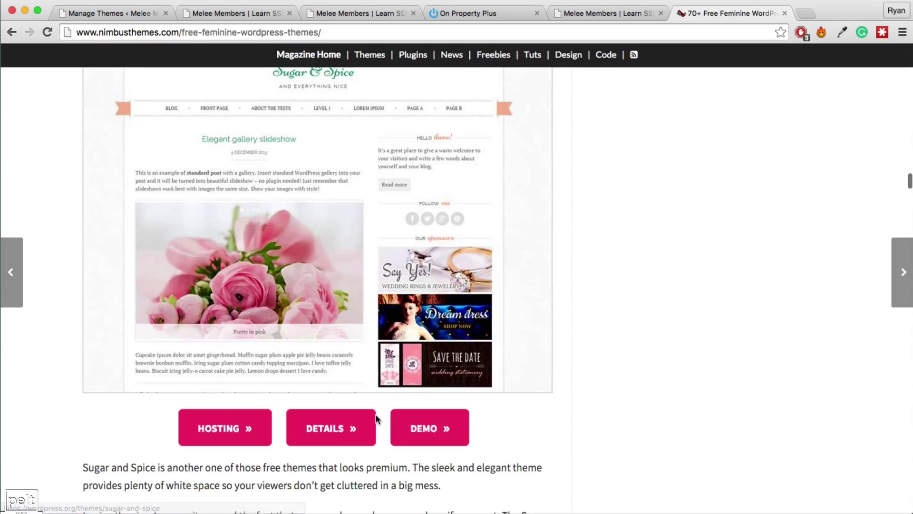
Download the Sugar and Spice zip from its WordPress.org page, then return to the Melee Members Themes page
left_click(331, 428)
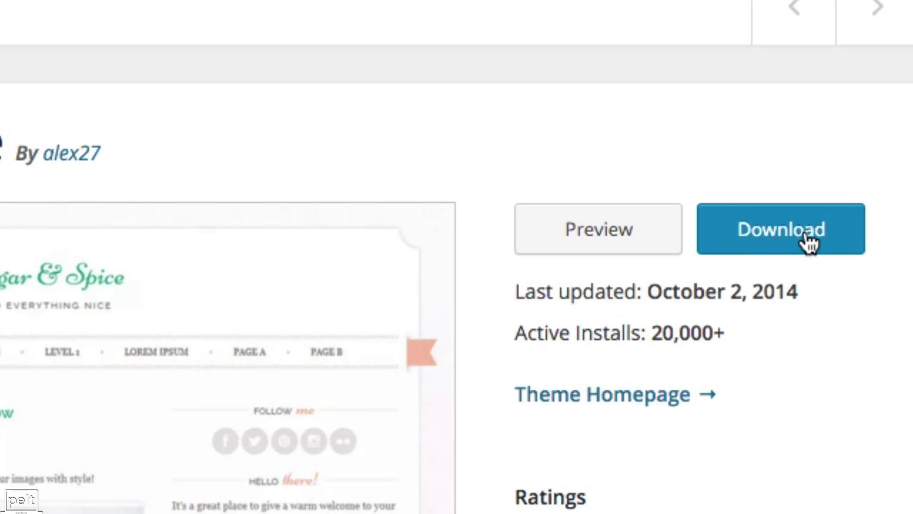
left_click(805, 234)
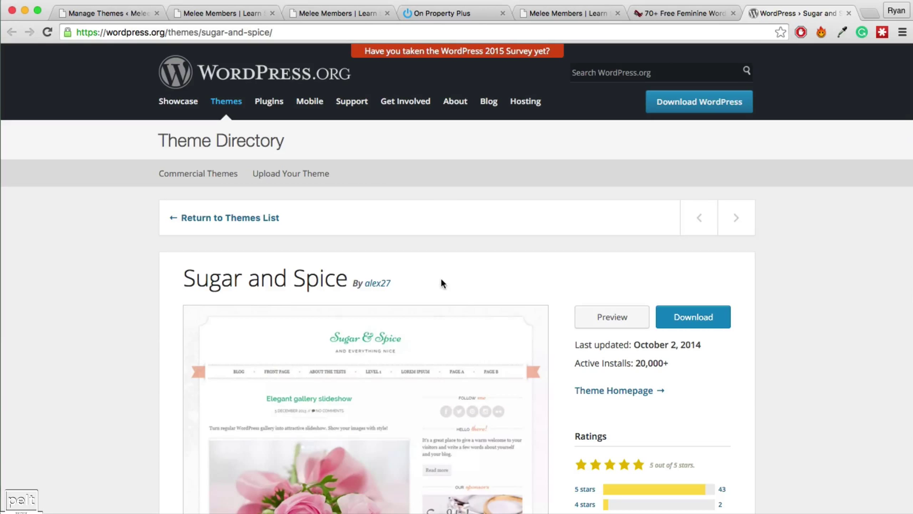
scroll(457, 264, "down", 3)
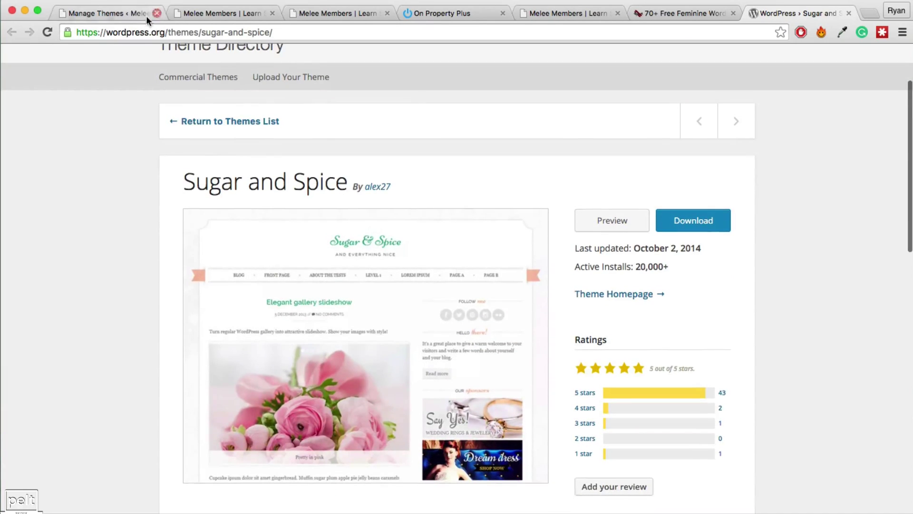
left_click(99, 12)
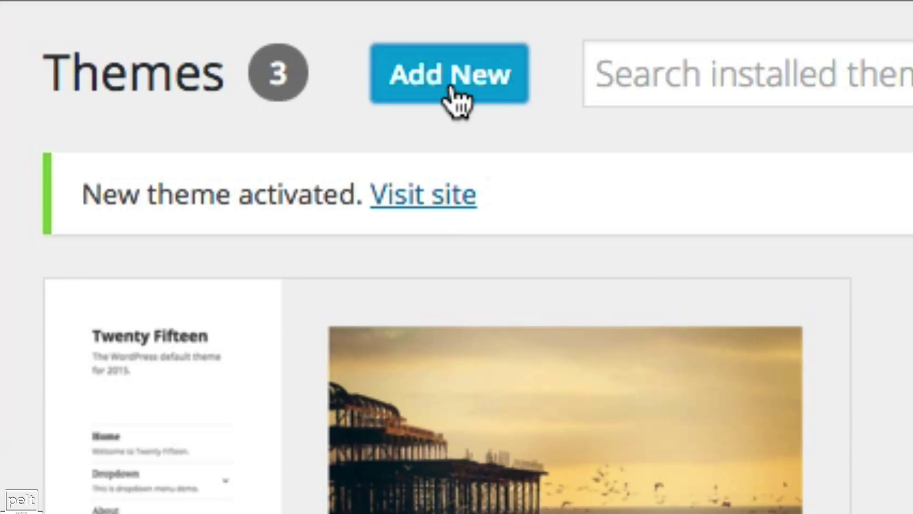
Upload sugar-and-spice.1.3.2.zip as a new theme and install it
left_click(454, 93)
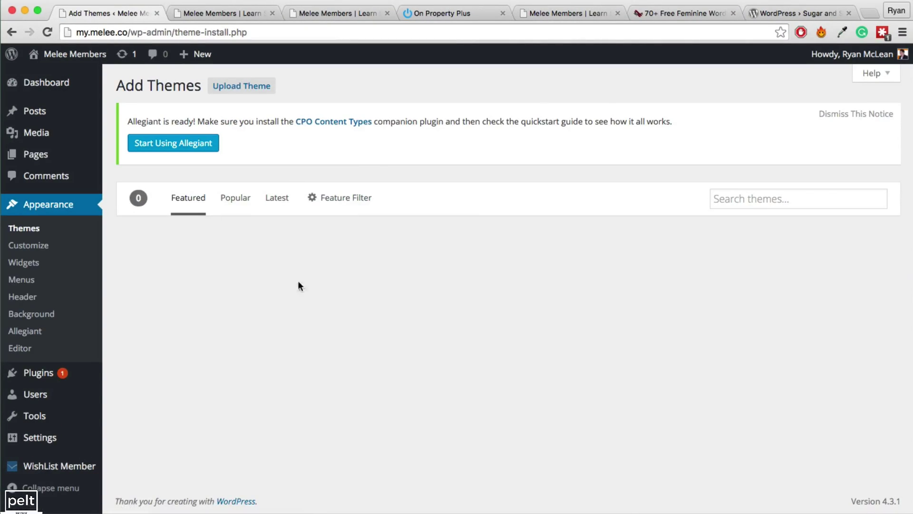
scroll(301, 322, "down", 7)
scroll(301, 322, "up", 7)
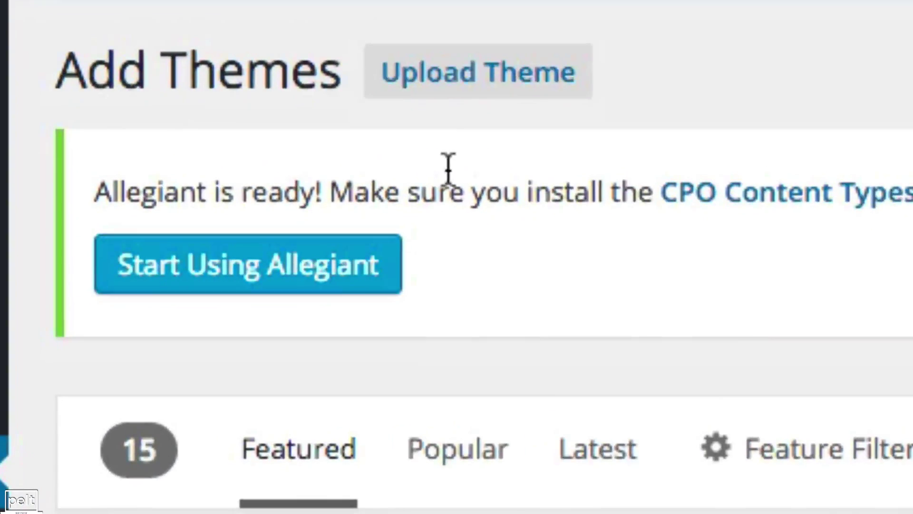
left_click(295, 114)
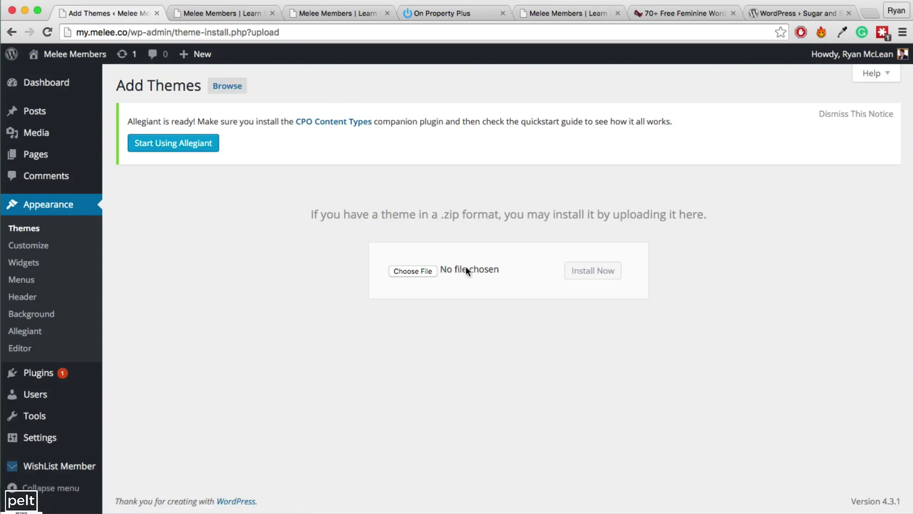
left_click(413, 272)
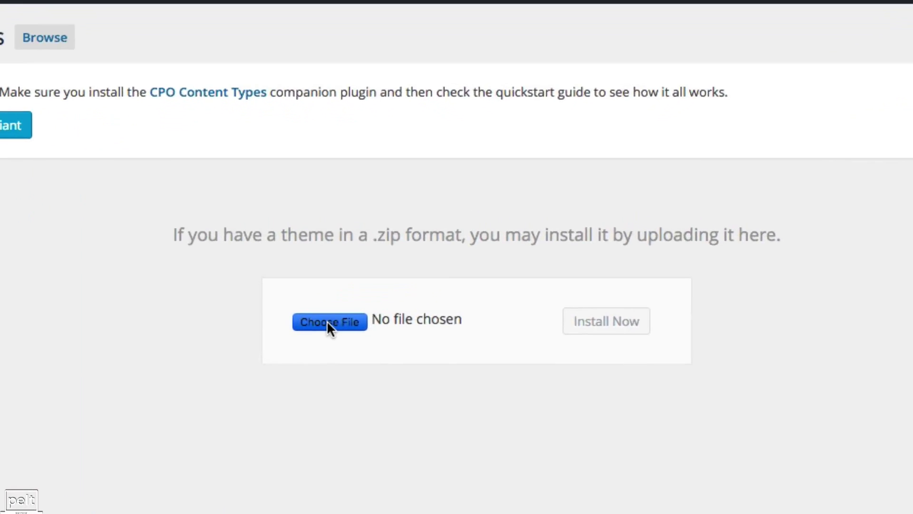
left_click(293, 352)
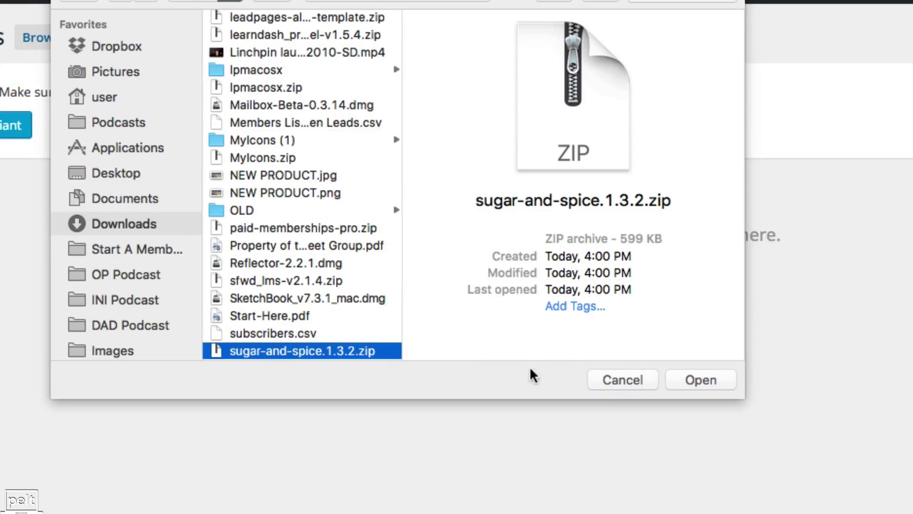
left_click(686, 380)
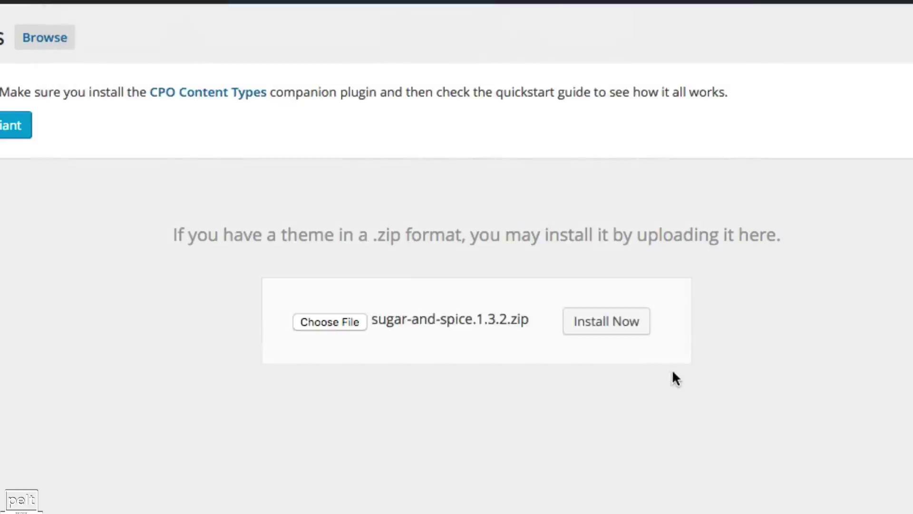
left_click(622, 332)
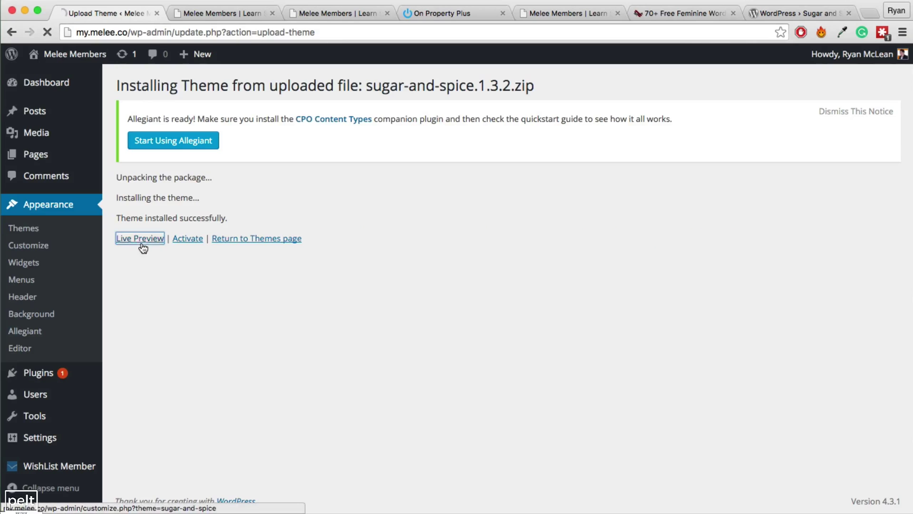
Live-preview Sugar and Spice, assign Default Menu as its Primary Menu, and save and activate it
left_click(141, 243)
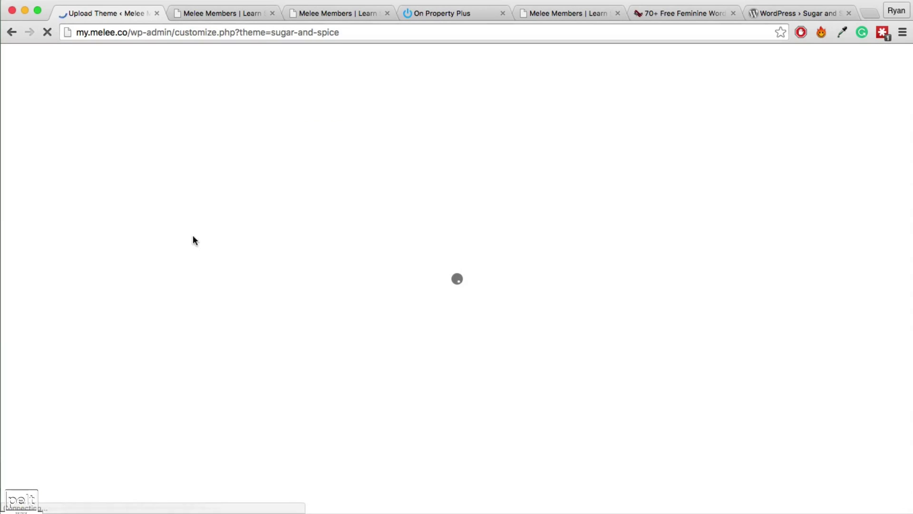
left_click(106, 275)
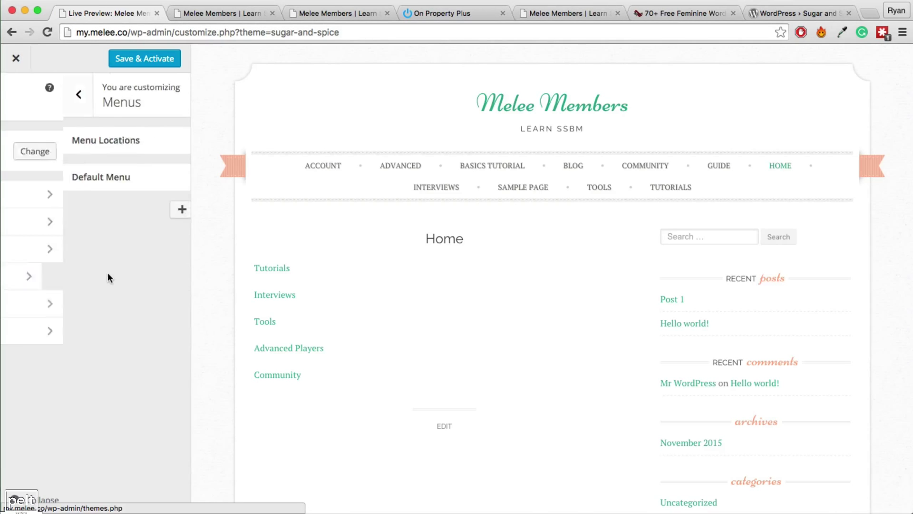
left_click(79, 140)
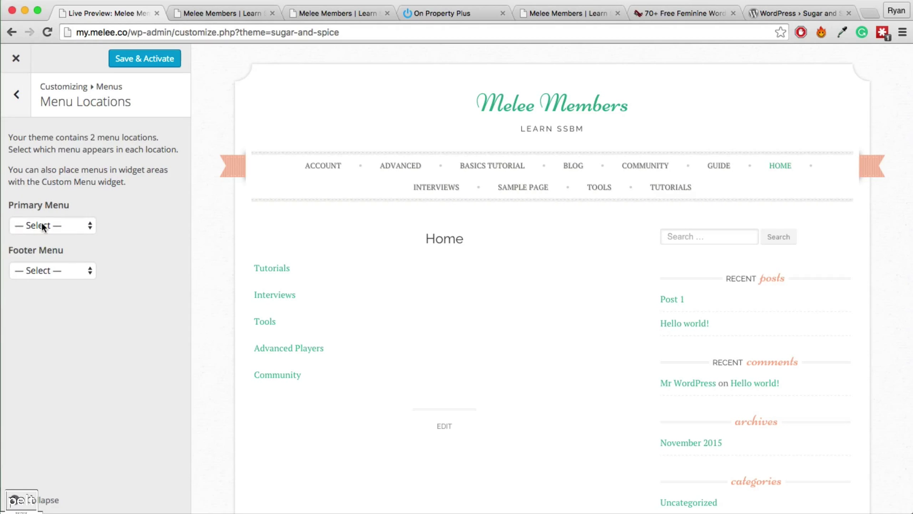
left_click(41, 225)
left_click(47, 237)
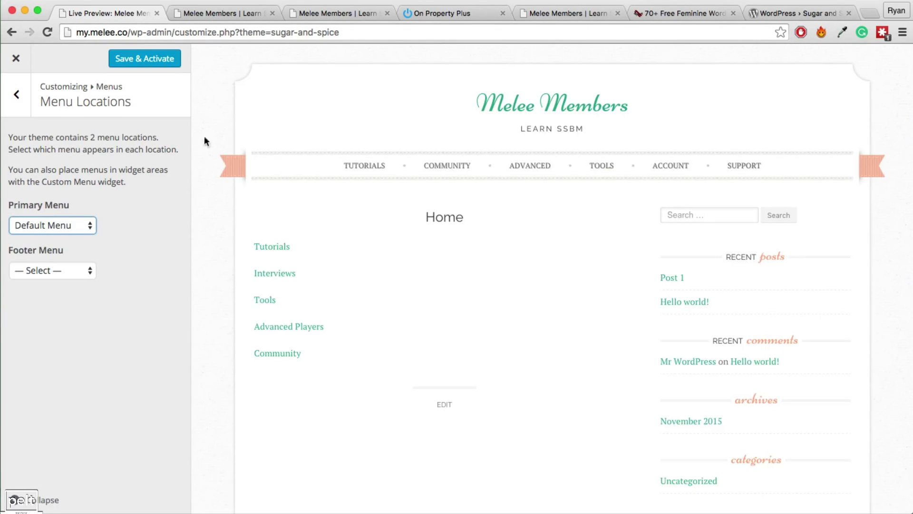
left_click(154, 67)
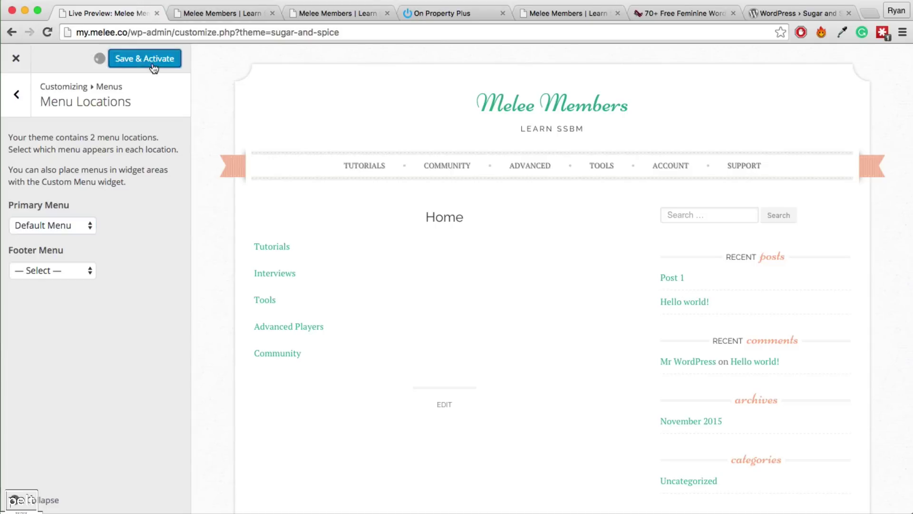